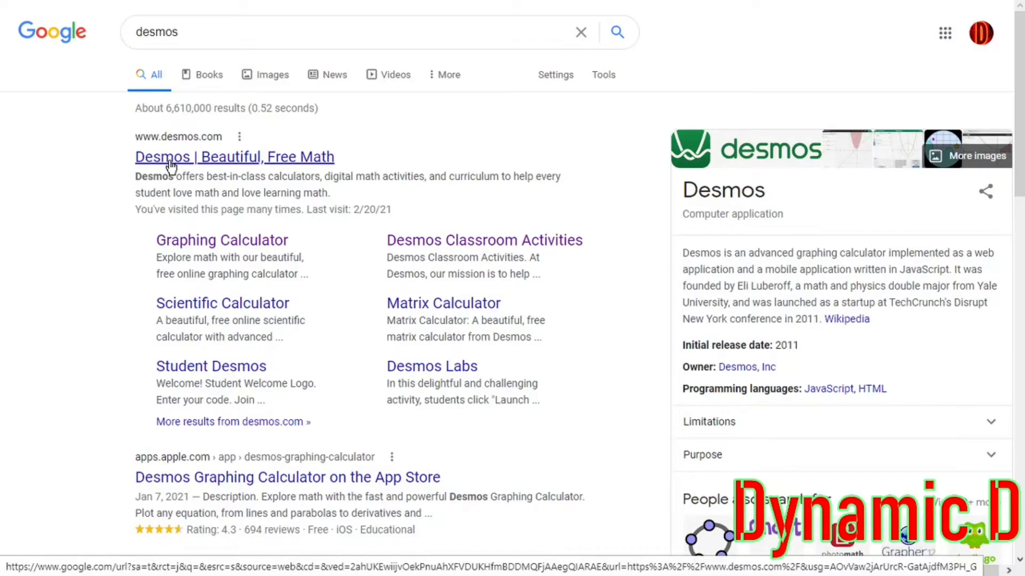
# Open the Desmos home page from the search results
pyautogui.click(171, 165)
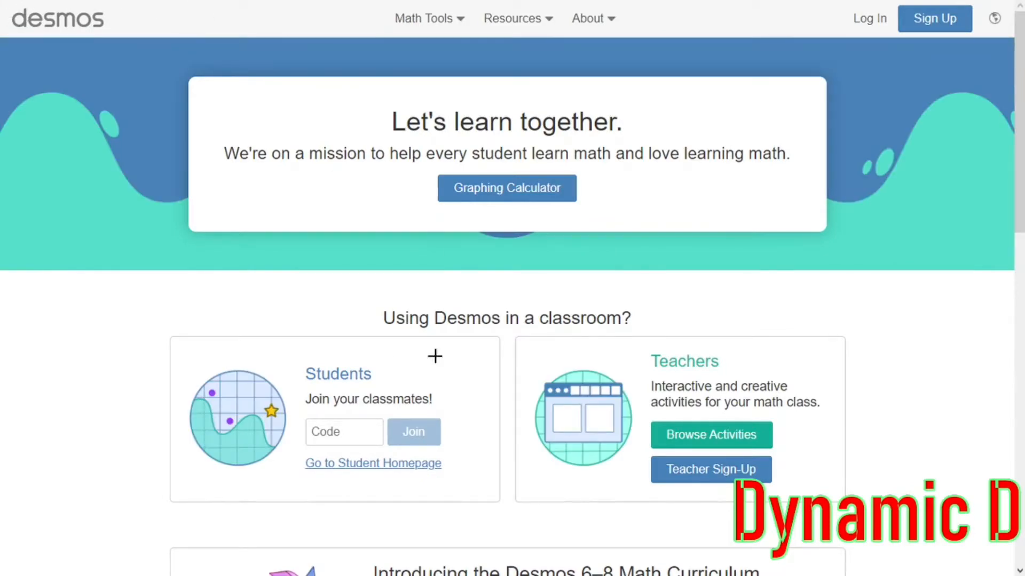
# Look through the Desmos home page, including the classroom, curriculum, Global Math Art Contest and partner sections
pyautogui.scroll(-5, 329, 210)
pyautogui.scroll(3, 330, 229)
pyautogui.scroll(-4, 337, 219)
pyautogui.scroll(-2, 335, 213)
pyautogui.scroll(6, 336, 224)
pyautogui.scroll(-4, 340, 217)
pyautogui.scroll(-10, 342, 214)
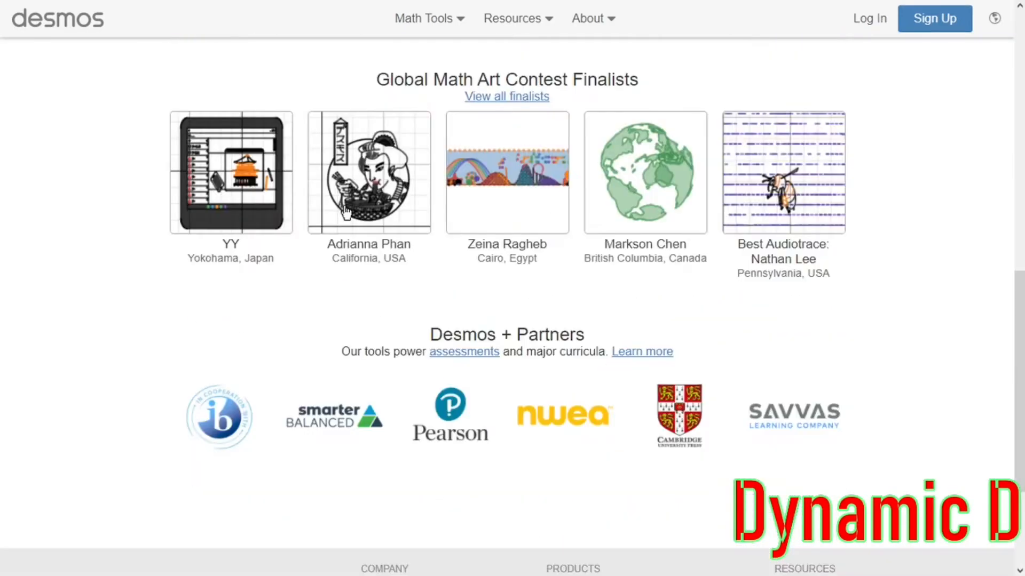
pyautogui.scroll(3, 322, 260)
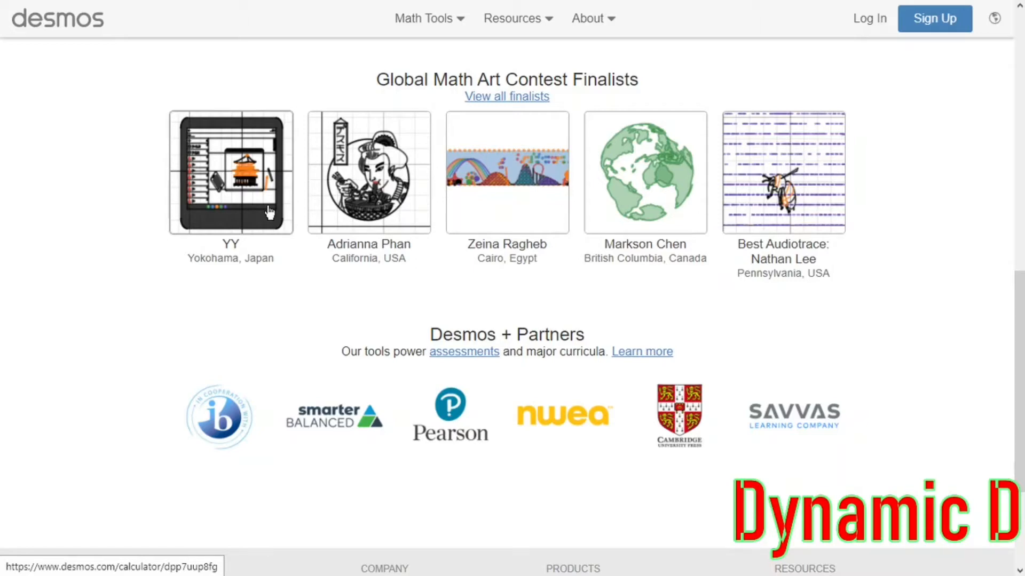
pyautogui.scroll(4, 321, 202)
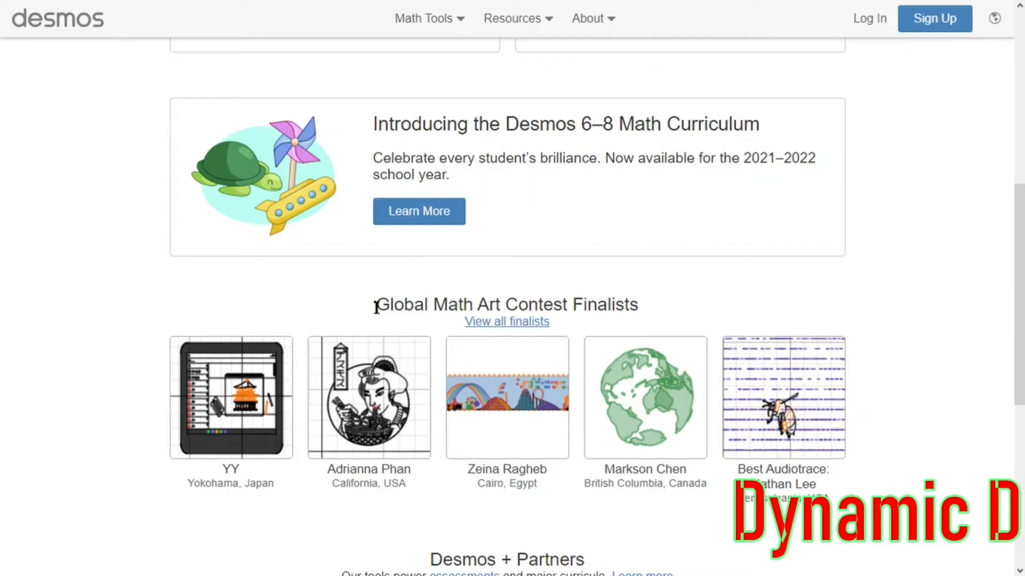
pyautogui.moveTo(376, 304); pyautogui.dragTo(687, 377)
pyautogui.click(860, 304)
pyautogui.scroll(2, 820, 319)
pyautogui.scroll(2, 820, 319)
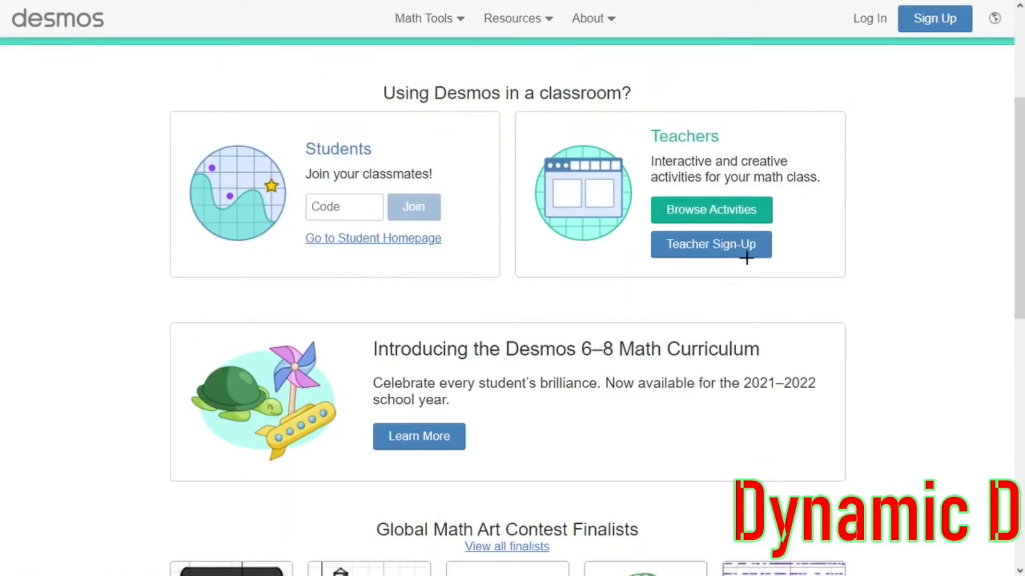
pyautogui.scroll(5, 510, 292)
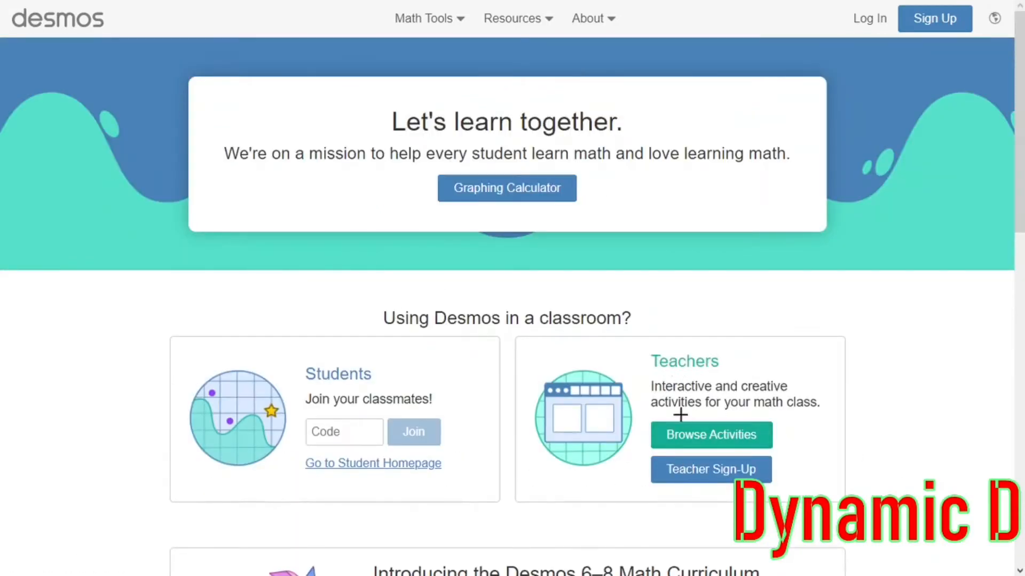
# Open the Graphing Calculator and collapse the expression list to show the full graph
pyautogui.click(528, 185)
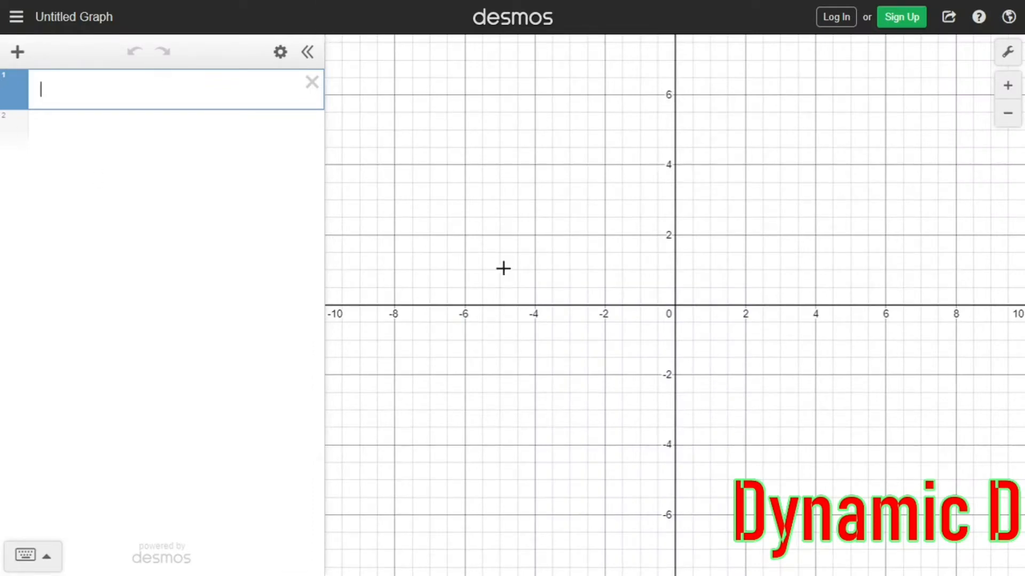
pyautogui.click(307, 52)
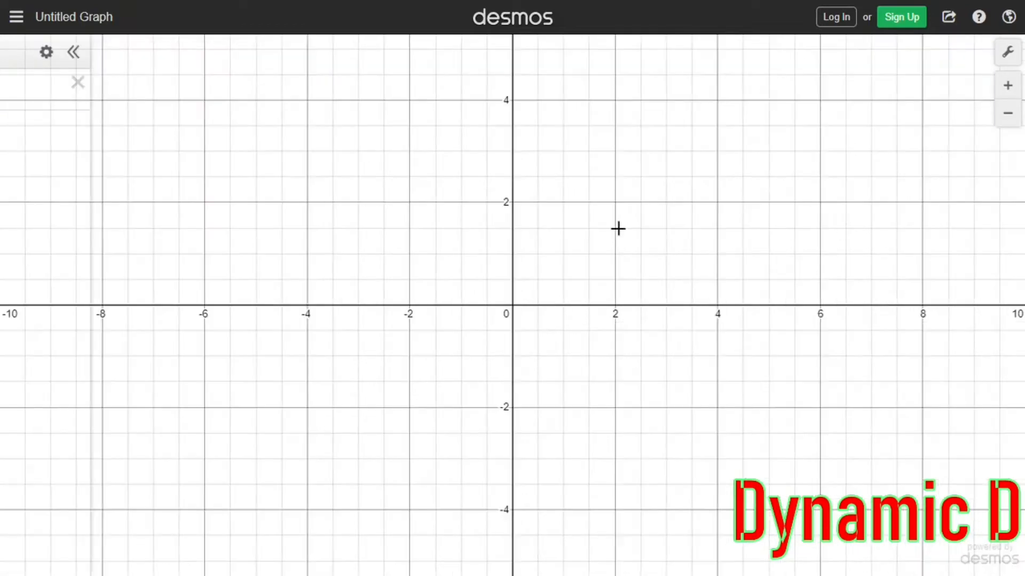
# Explore the blank graph by panning it and zooming in and out around the origin
pyautogui.moveTo(535, 281); pyautogui.dragTo(540, 242)
pyautogui.moveTo(539, 290)
pyautogui.mouseDown()
pyautogui.moveTo(377, 291)
pyautogui.moveTo(387, 247)
pyautogui.moveTo(549, 279)
pyautogui.moveTo(528, 304)
pyautogui.mouseUp()
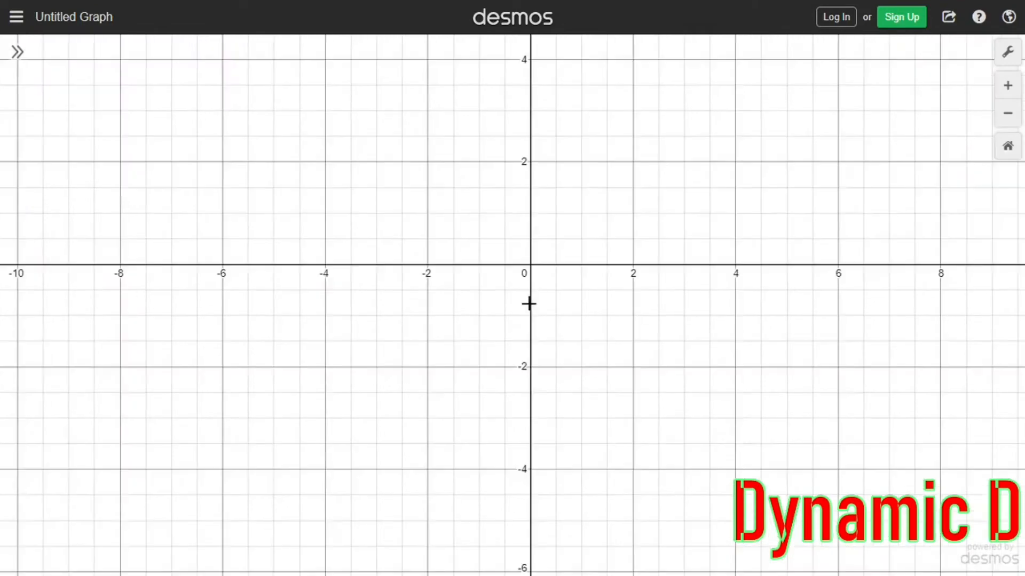
pyautogui.scroll(-1, 528, 304)
pyautogui.scroll(10, 528, 304)
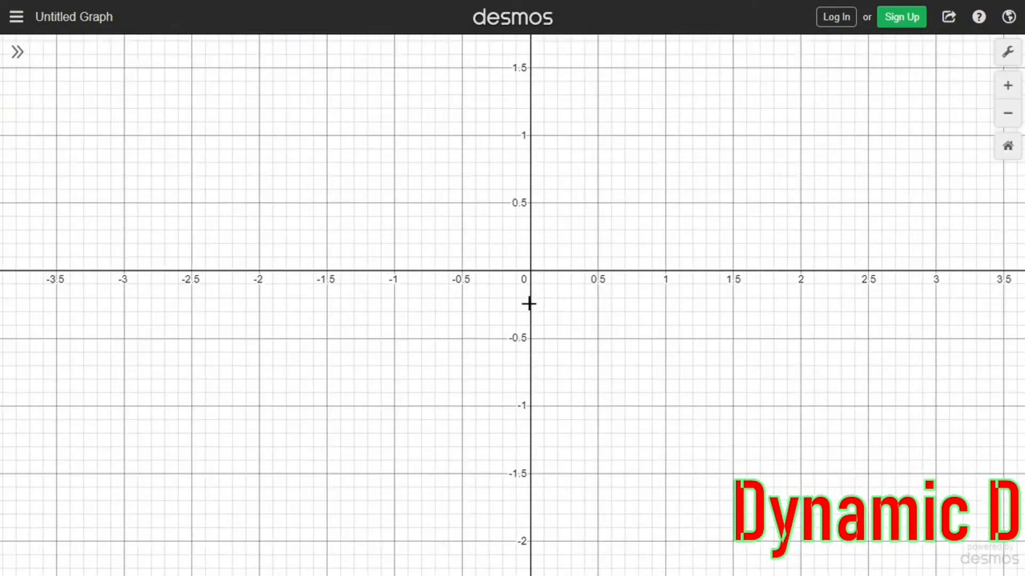
pyautogui.scroll(-5, 529, 304)
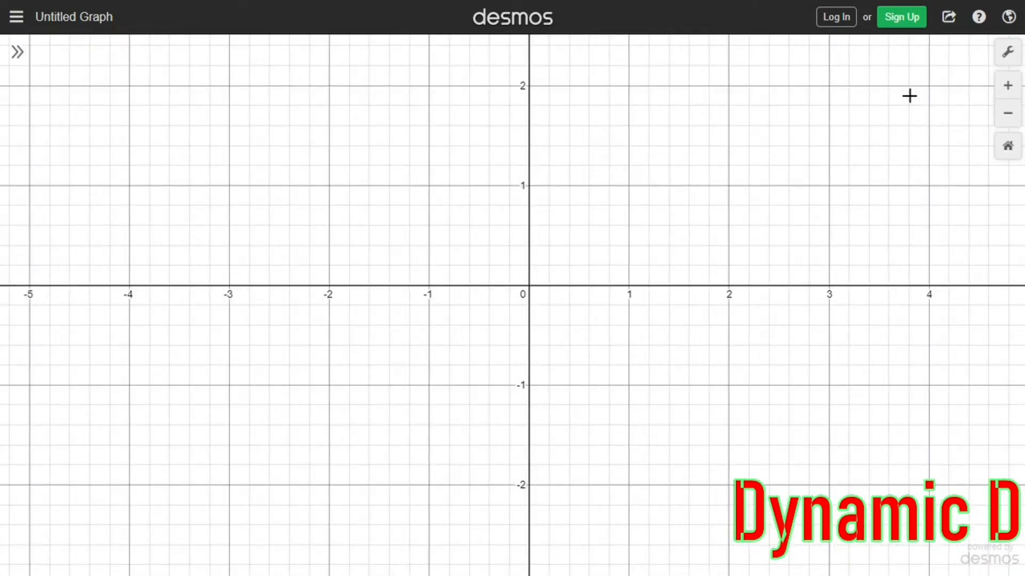
pyautogui.click(1007, 85)
pyautogui.click(1002, 115)
# Turn on Projector Mode in the graph settings
pyautogui.click(1007, 51)
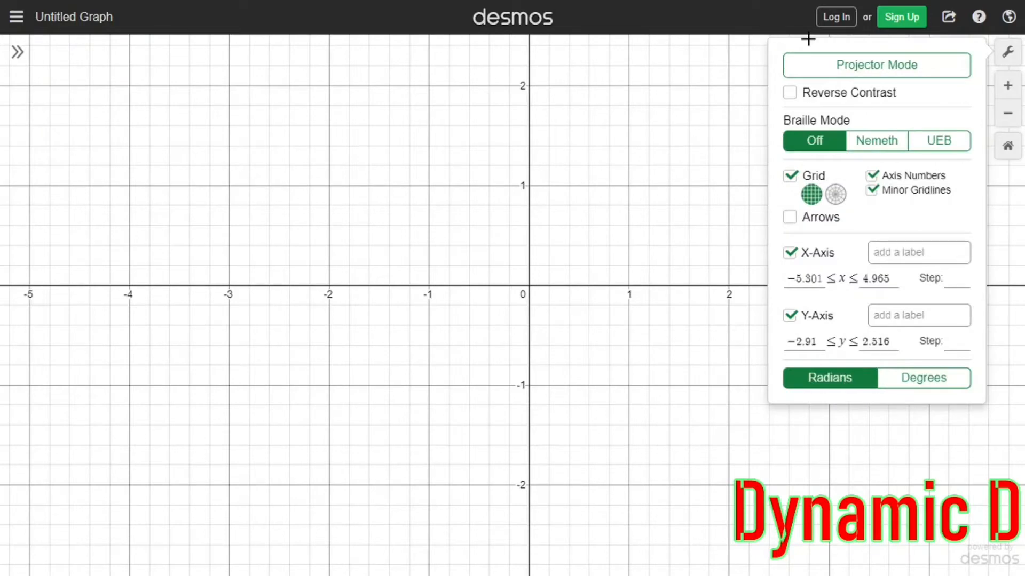
pyautogui.click(858, 64)
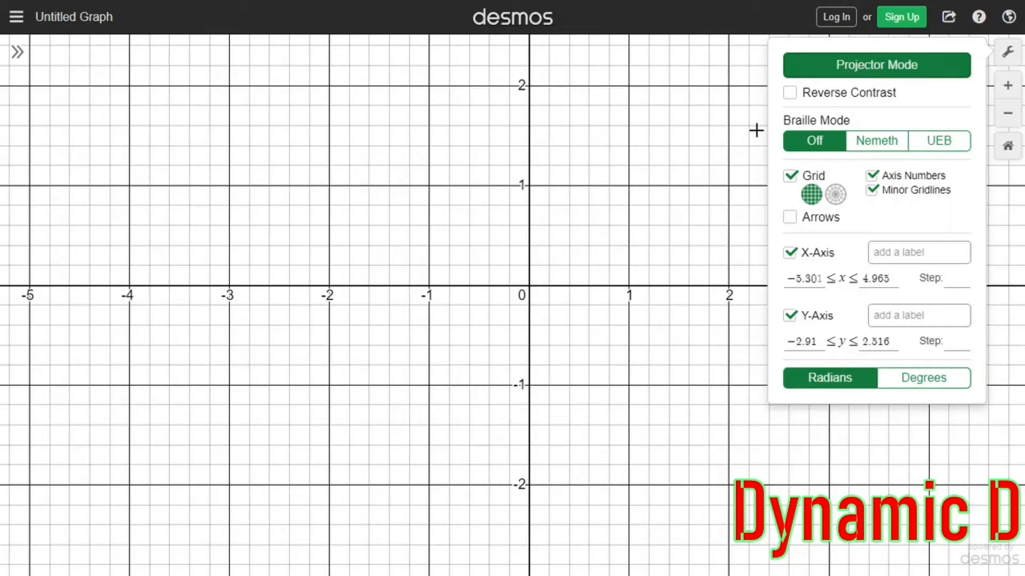
# Try Reverse Contrast and switch it back off, and try the Braille modes before setting Braille Mode to Off
pyautogui.click(788, 94)
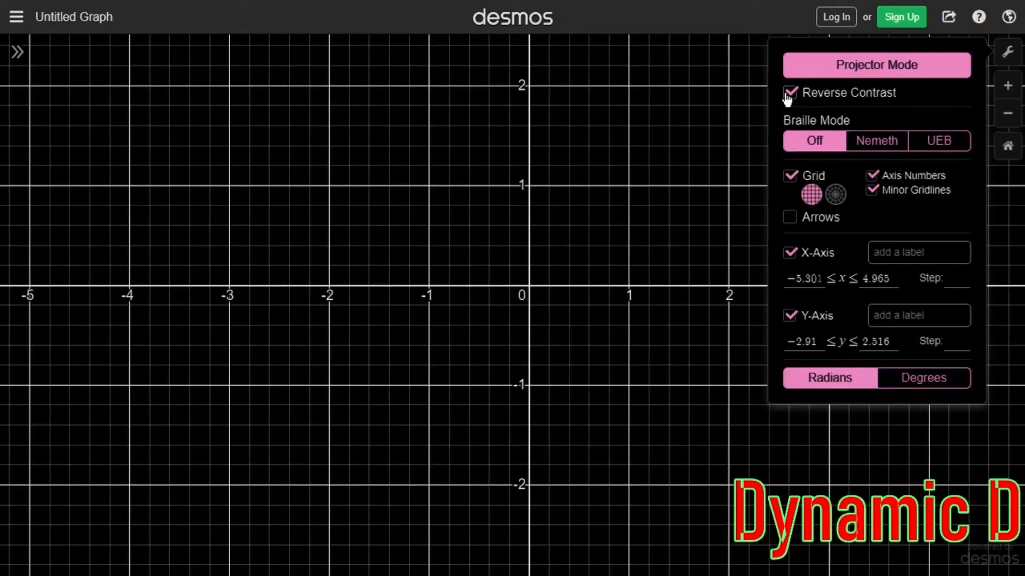
pyautogui.click(788, 95)
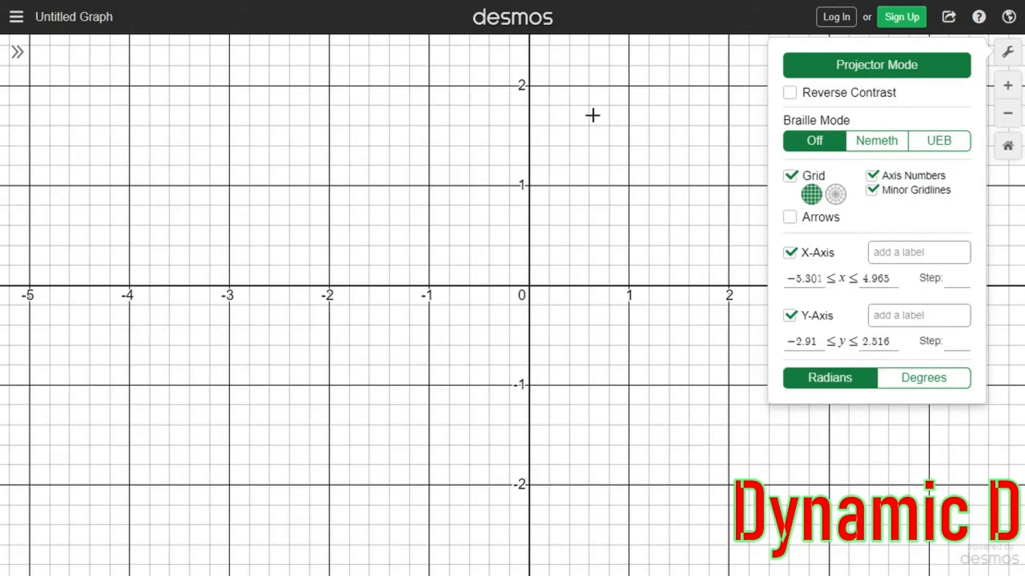
pyautogui.click(929, 141)
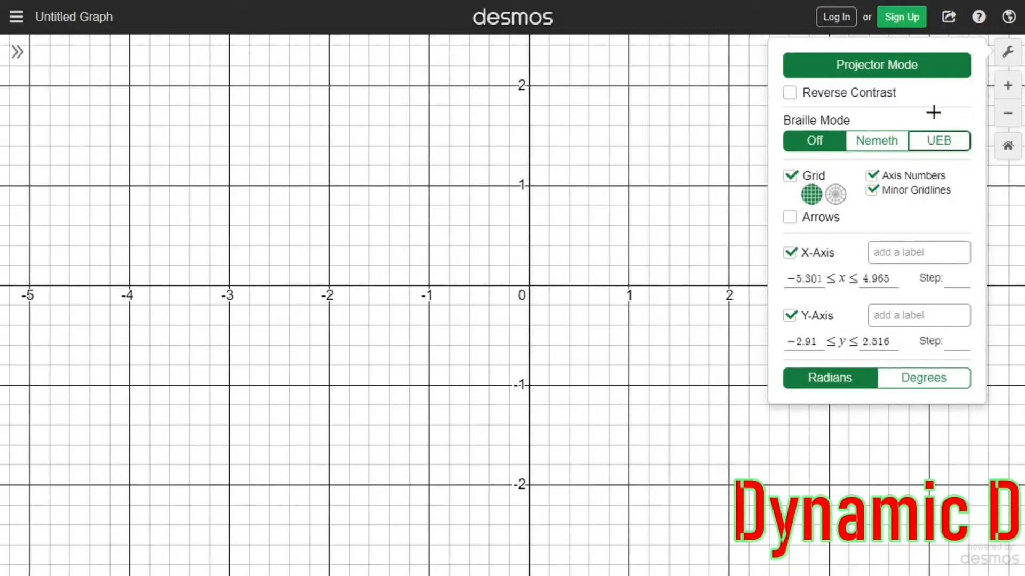
pyautogui.click(888, 142)
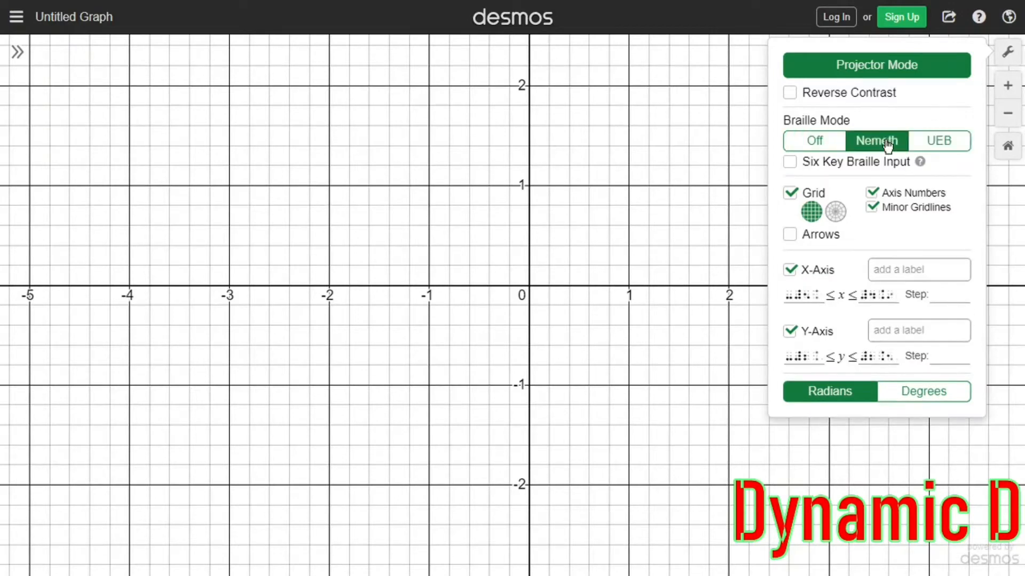
pyautogui.click(798, 140)
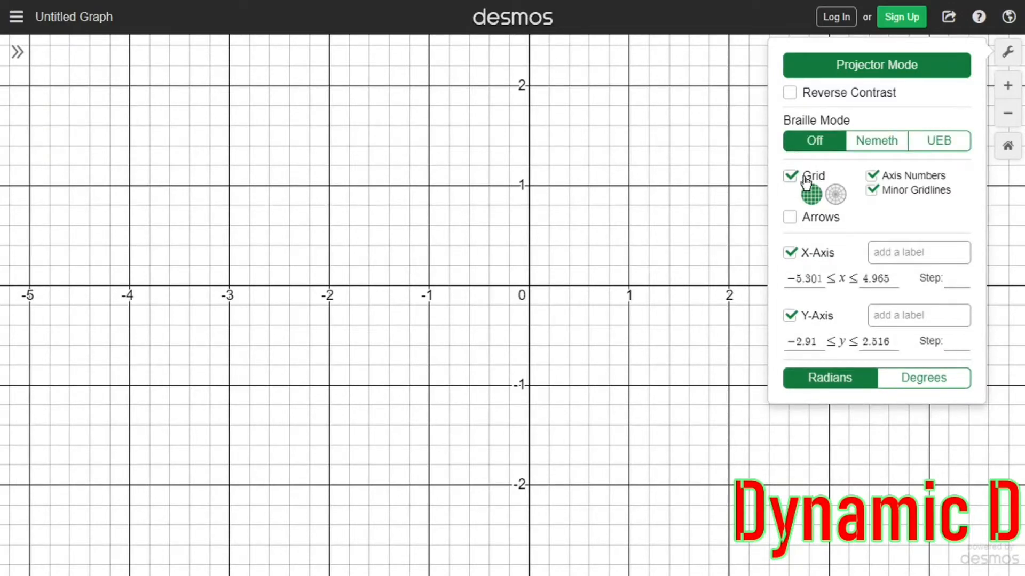
# Try the polar grid, hiding the grid and hiding the axis numbers, restoring the rectangular grid and numbers each time
pyautogui.click(836, 196)
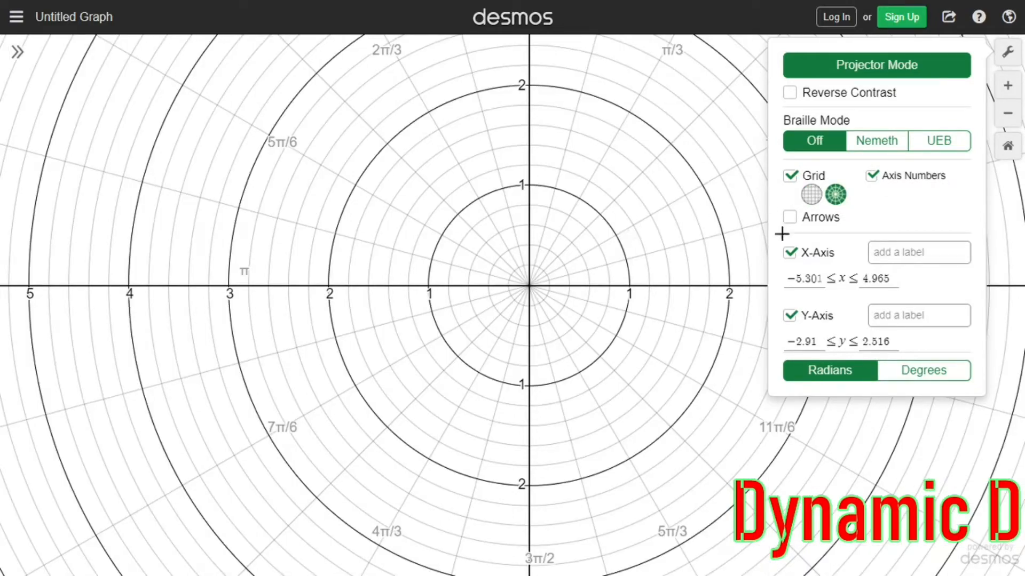
pyautogui.click(809, 196)
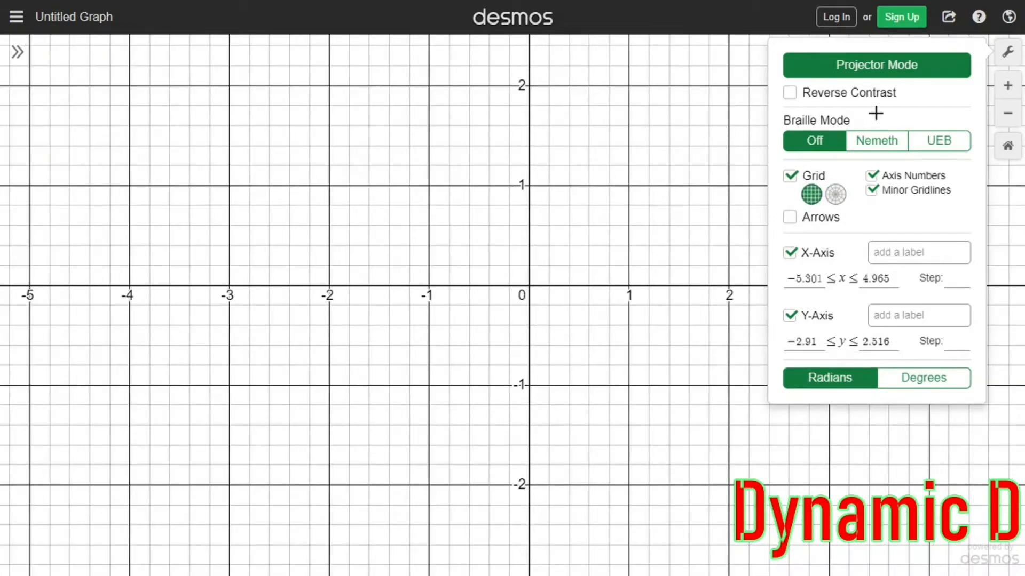
pyautogui.click(791, 176)
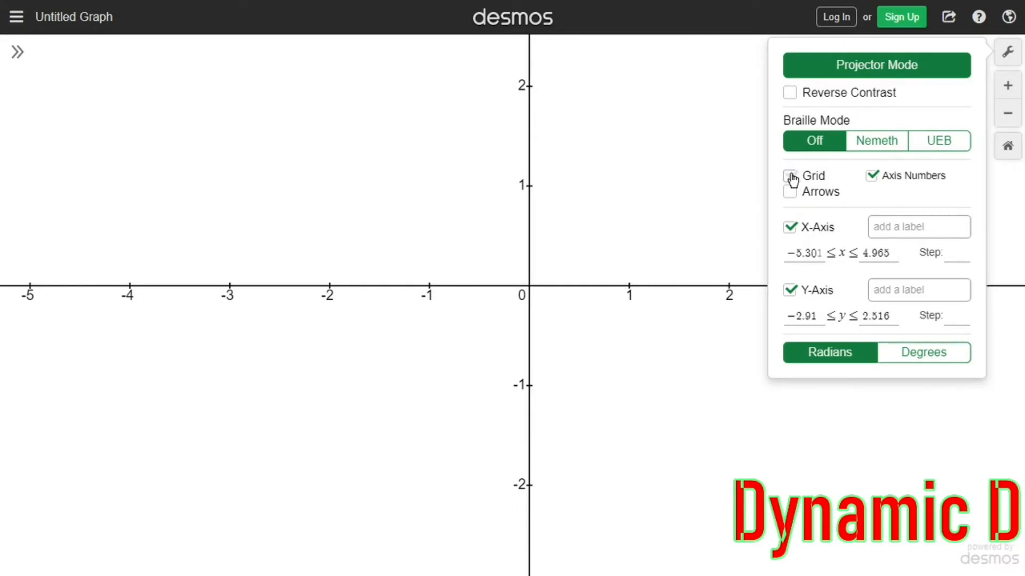
pyautogui.click(789, 181)
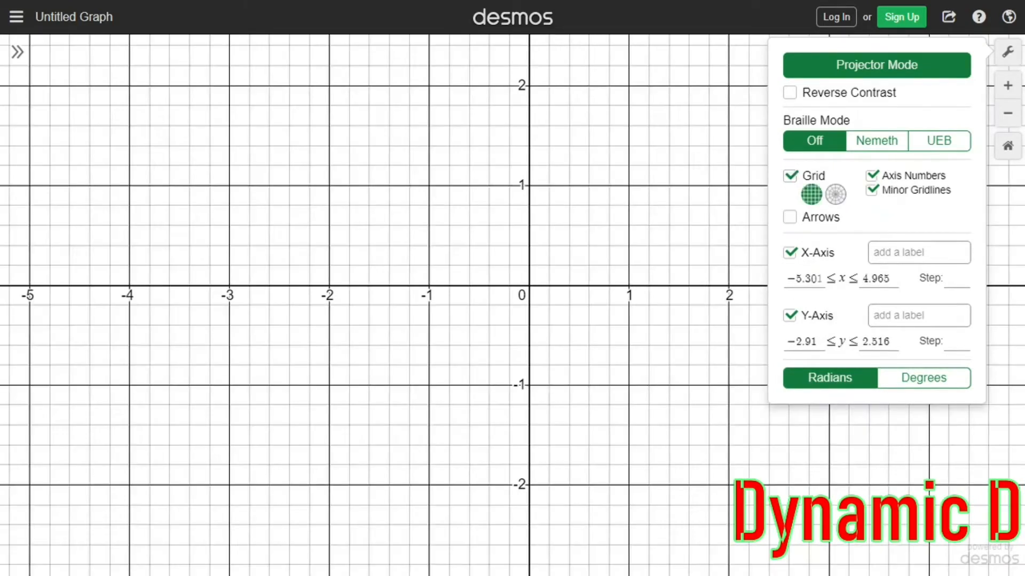
pyautogui.click(873, 177)
pyautogui.click(874, 176)
# Hide the minor gridlines, check the graph without them, and show them again
pyautogui.click(872, 192)
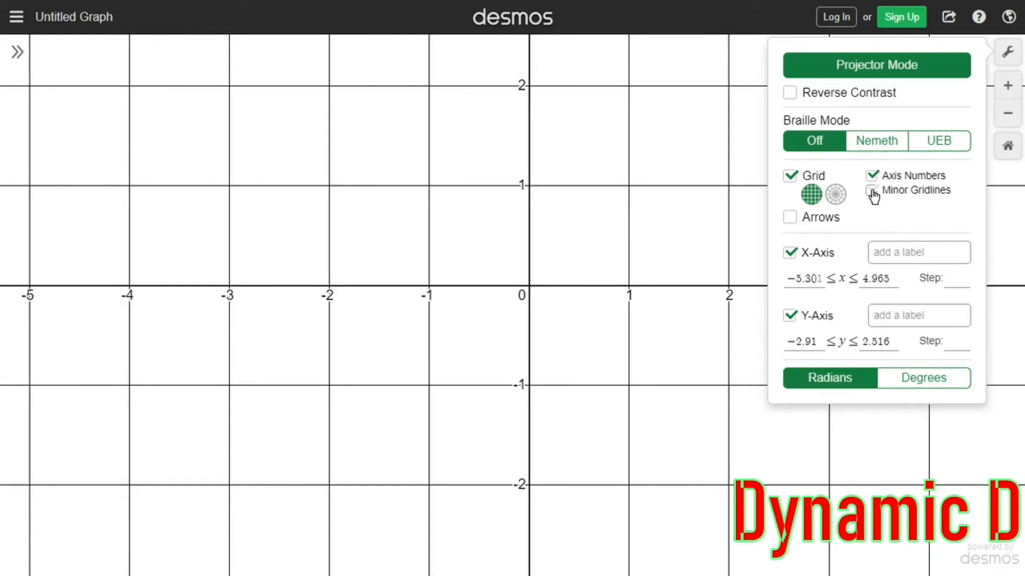
pyautogui.click(409, 290)
pyautogui.scroll(-2, 409, 290)
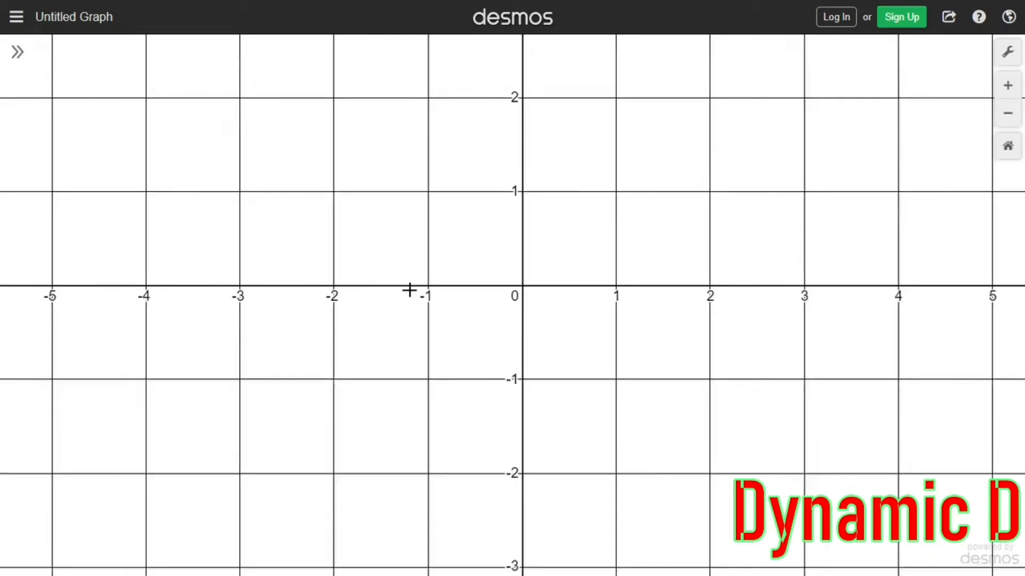
pyautogui.click(1006, 53)
pyautogui.click(871, 191)
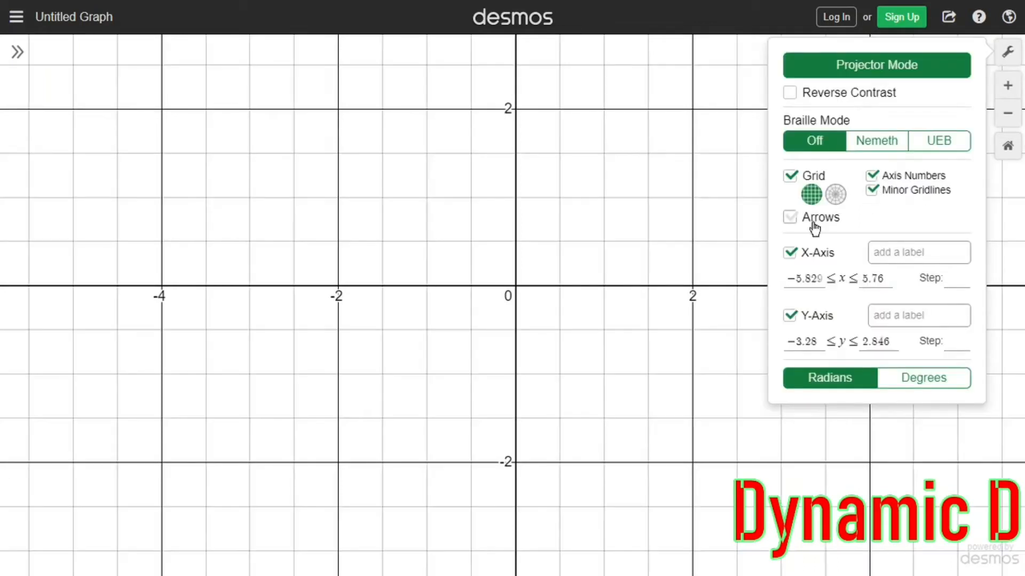
# Turn on arrows at both ends of the x- and y-axes
pyautogui.click(791, 219)
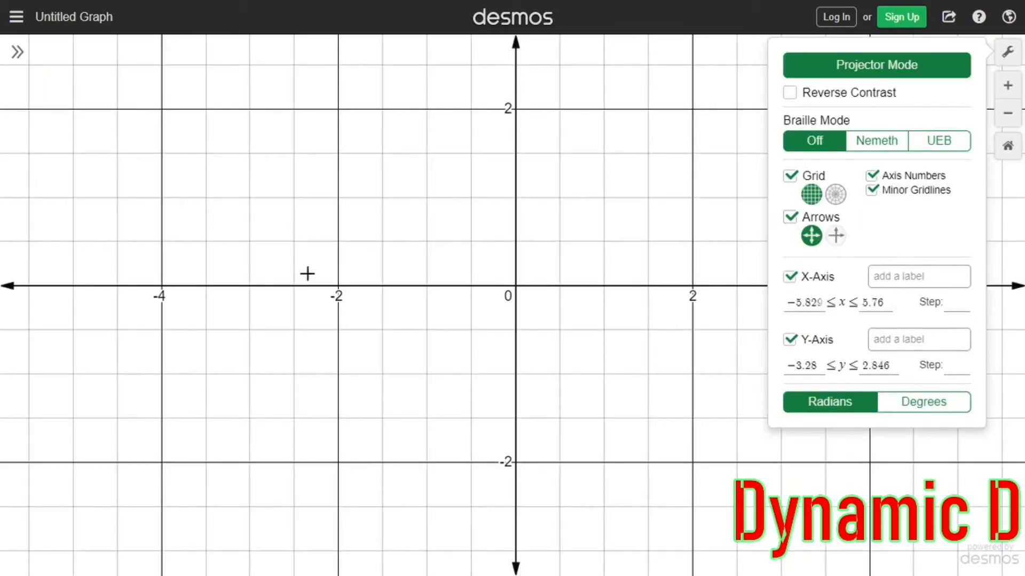
# Examine how the axis arrows and numbering behave at different zoom levels, and restore the default graph view
pyautogui.scroll(-5, 433, 119)
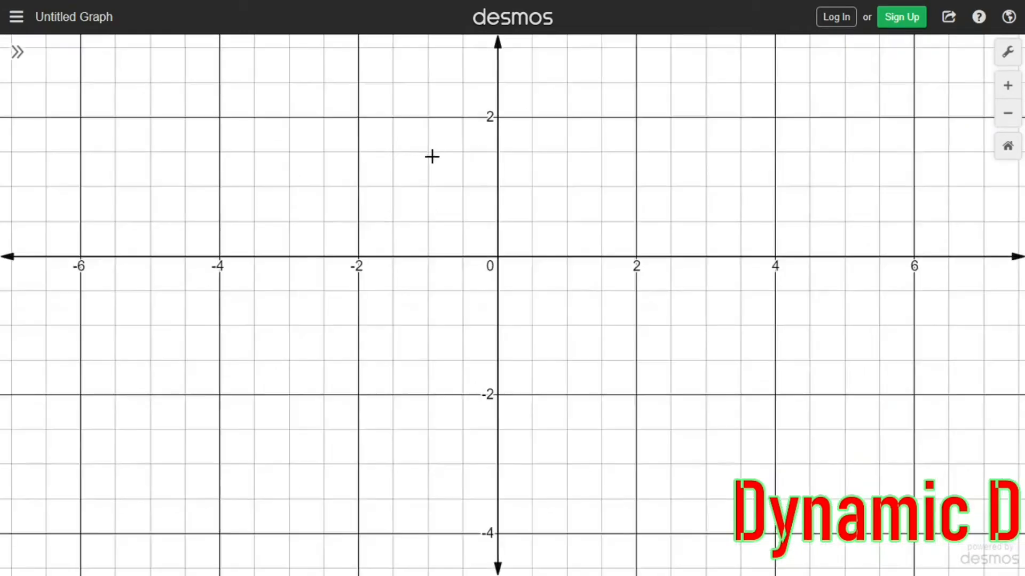
pyautogui.scroll(4, 331, 242)
pyautogui.moveTo(491, 234); pyautogui.dragTo(492, 401)
pyautogui.scroll(-2, 510, 357)
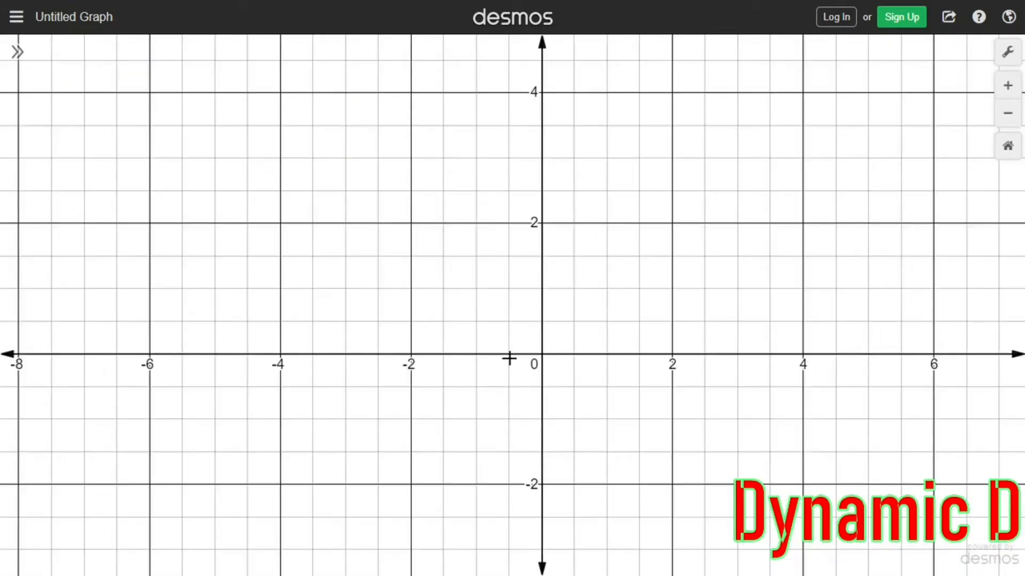
pyautogui.scroll(-1, 561, 334)
pyautogui.scroll(-2, 435, 279)
pyautogui.scroll(-1, 469, 211)
pyautogui.scroll(-3, 481, 249)
pyautogui.scroll(-6, 482, 249)
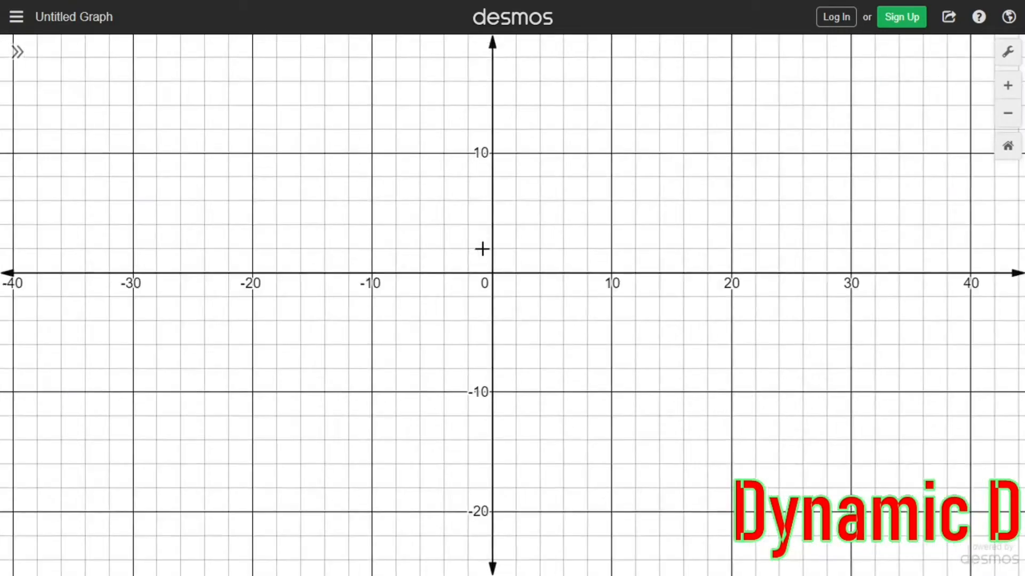
pyautogui.scroll(-3, 570, 290)
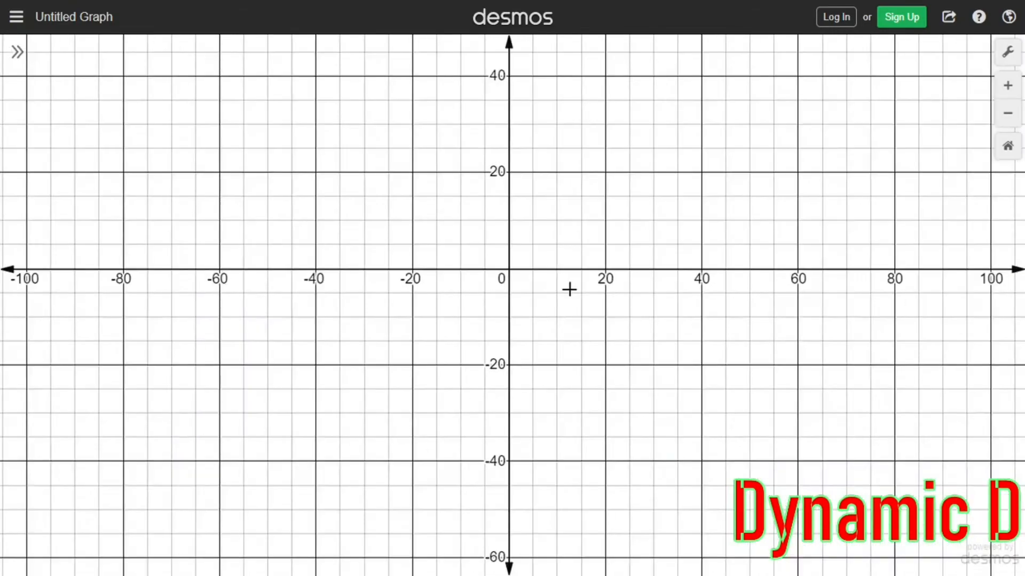
pyautogui.scroll(-7, 570, 289)
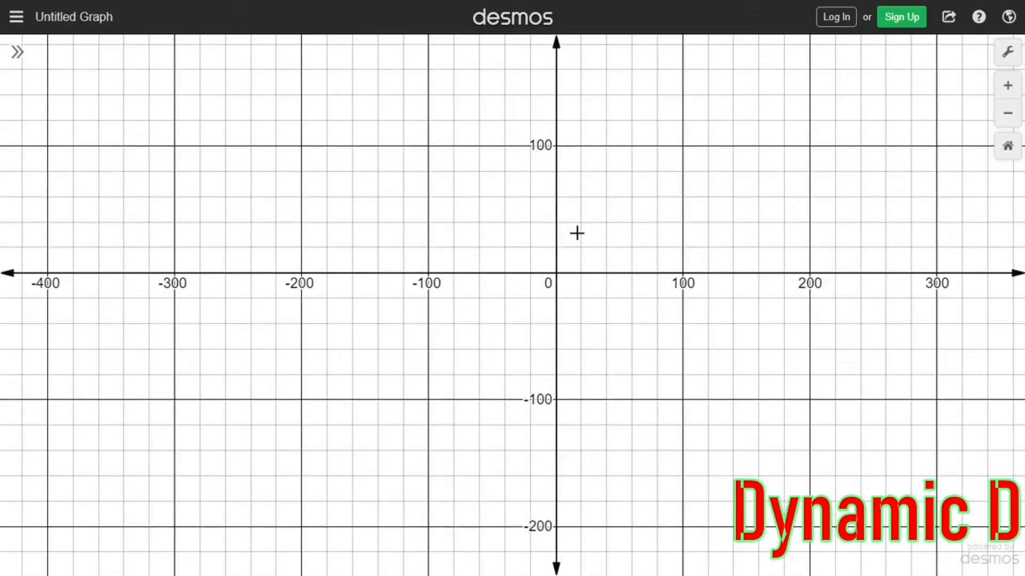
pyautogui.scroll(-8, 576, 233)
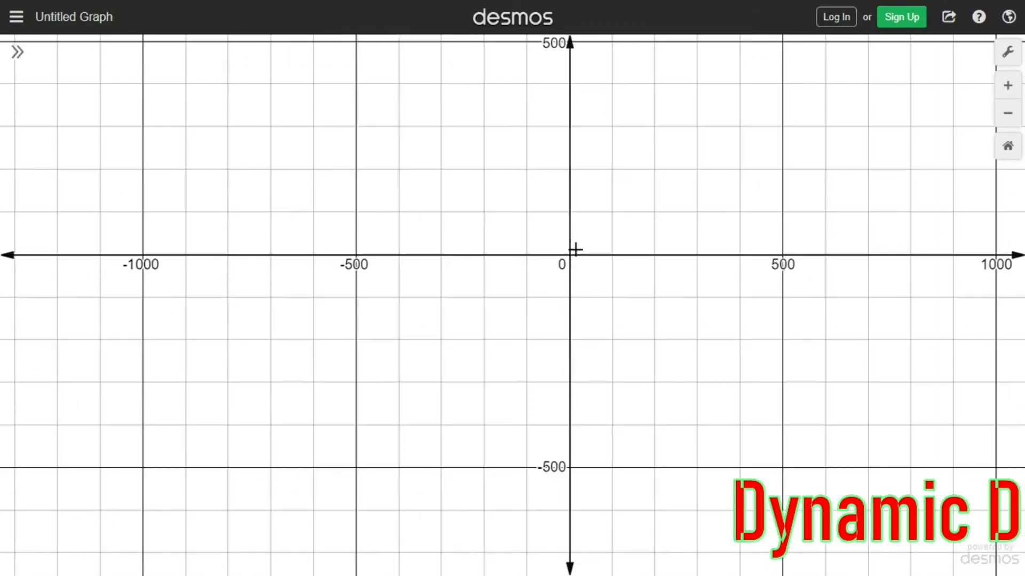
pyautogui.scroll(-10, 575, 249)
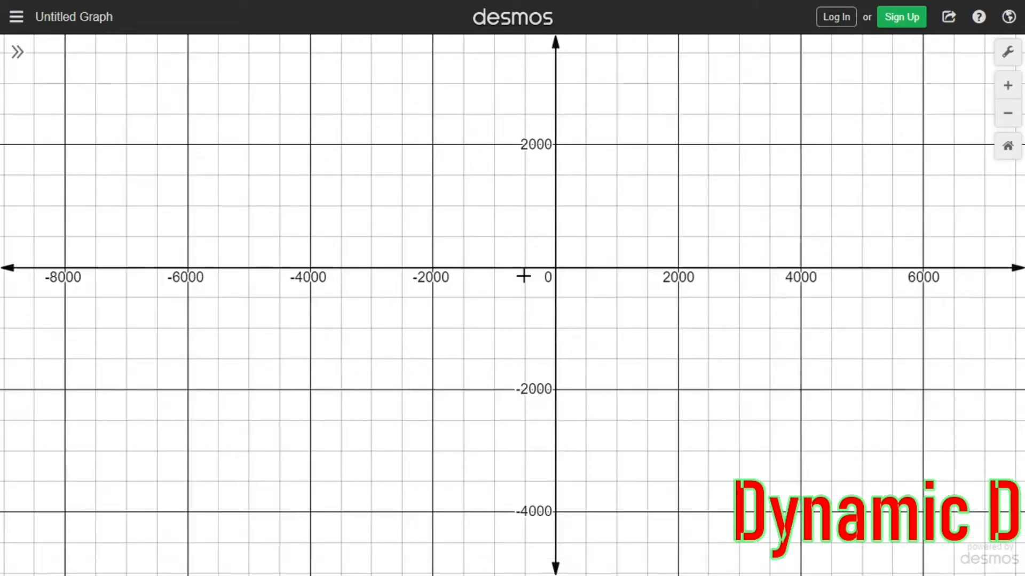
pyautogui.scroll(-8, 523, 276)
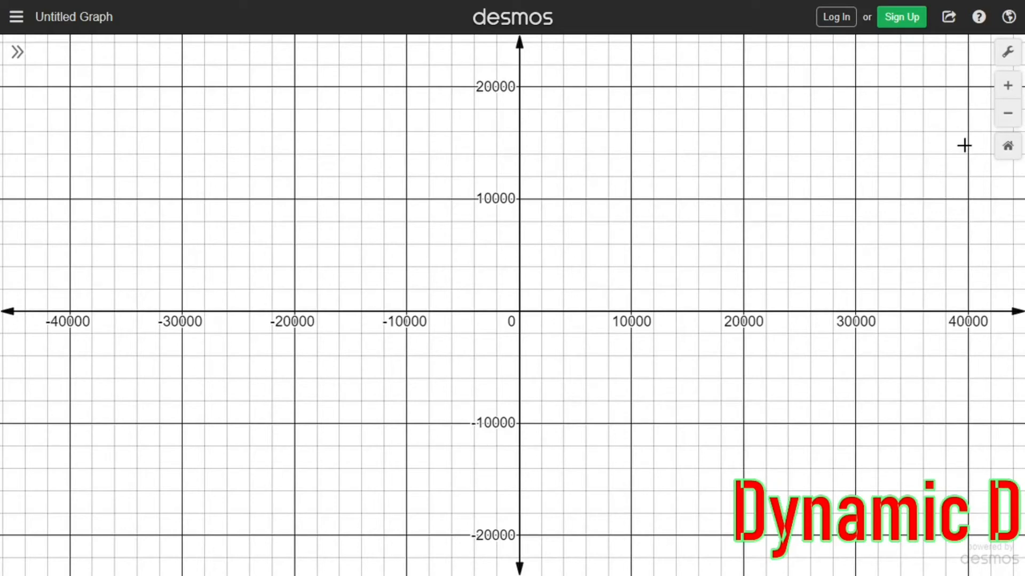
pyautogui.click(1008, 149)
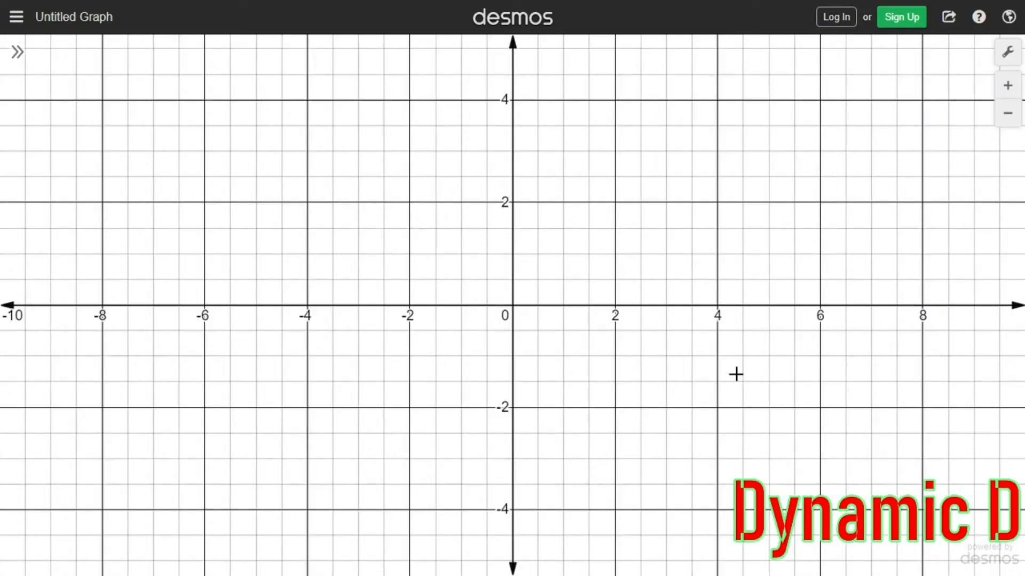
# Label the x-axis Time and the y-axis Subscribers, and check both labels on the zoomed-out graph
pyautogui.click(1007, 51)
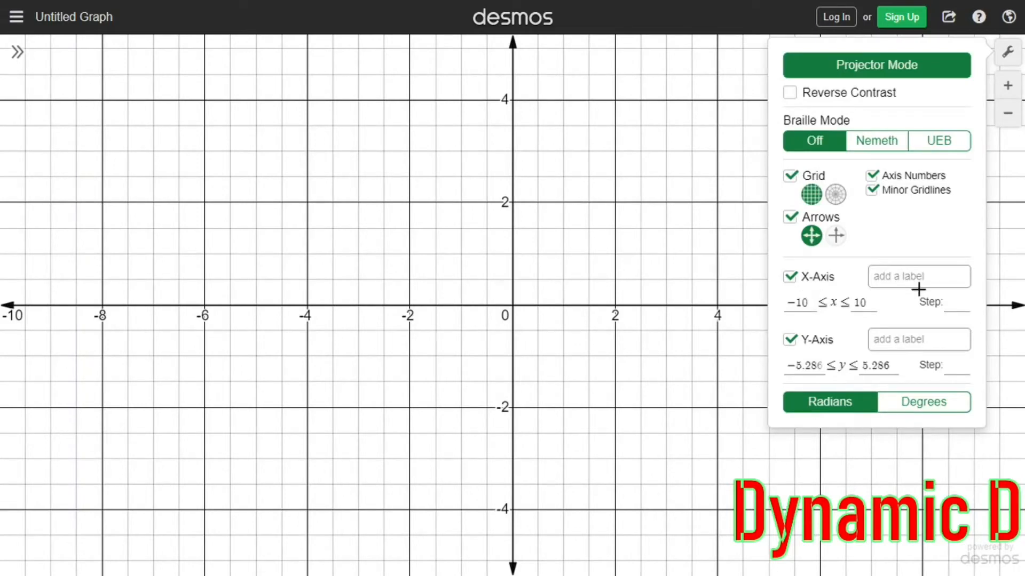
pyautogui.click(891, 280)
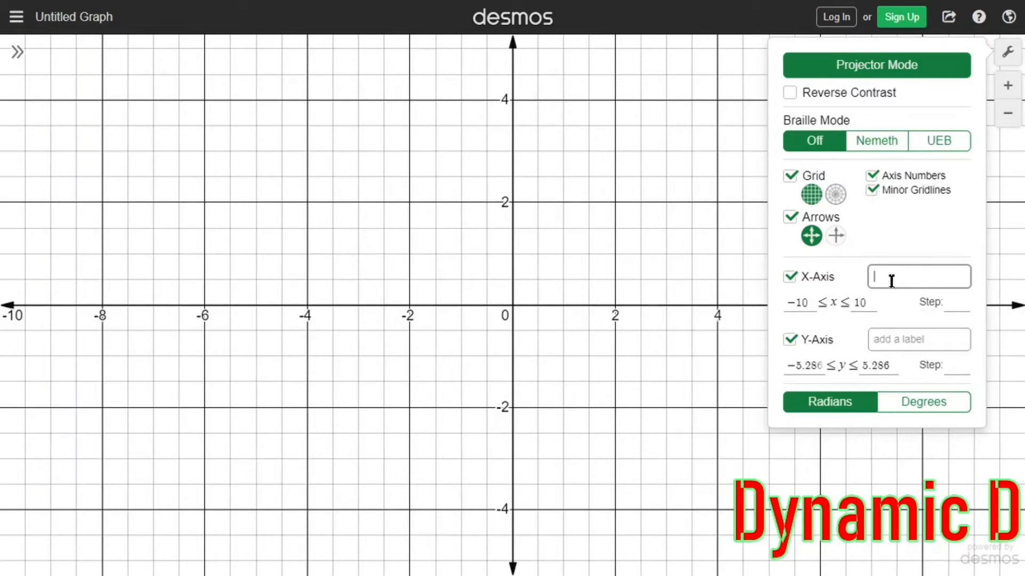
pyautogui.write('S')
pyautogui.press('BackSpace')
pyautogui.write('Time')
pyautogui.click(910, 347)
pyautogui.write('Subscribers')
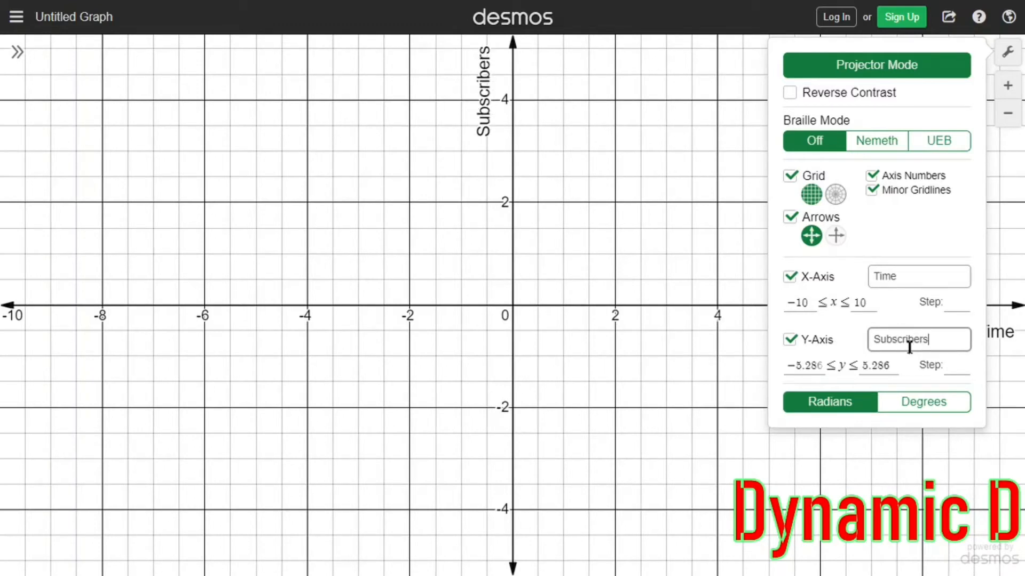
pyautogui.click(998, 273)
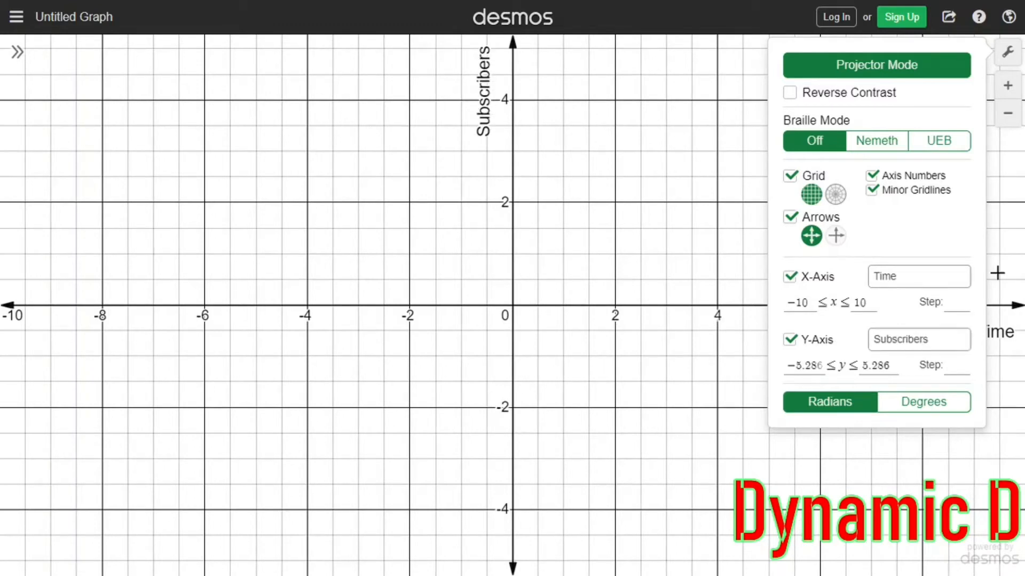
pyautogui.click(820, 367)
pyautogui.click(514, 389)
pyautogui.scroll(-2, 679, 343)
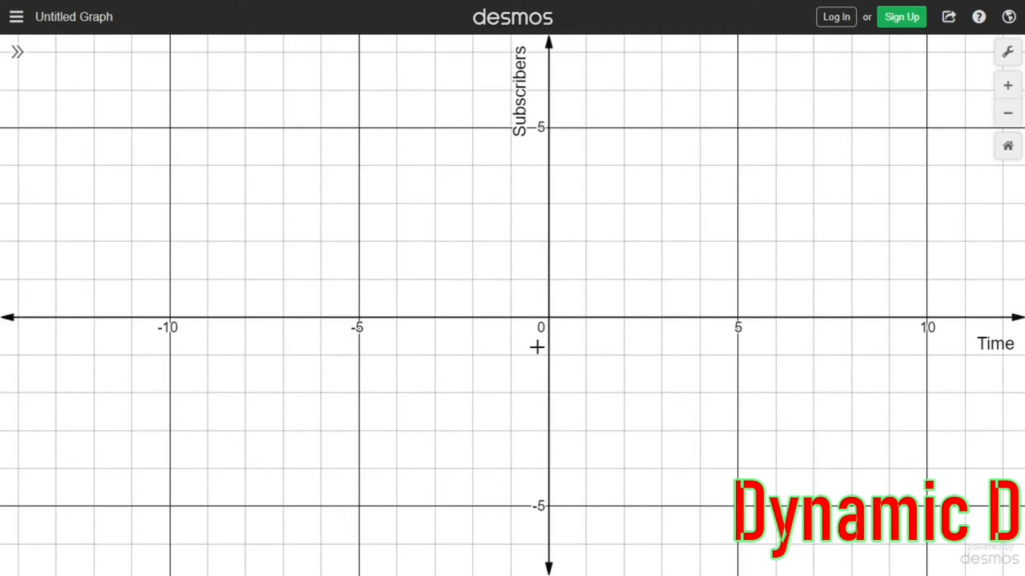
# Show the expression list and graph y=(x-2)^2 in the first line
pyautogui.click(18, 54)
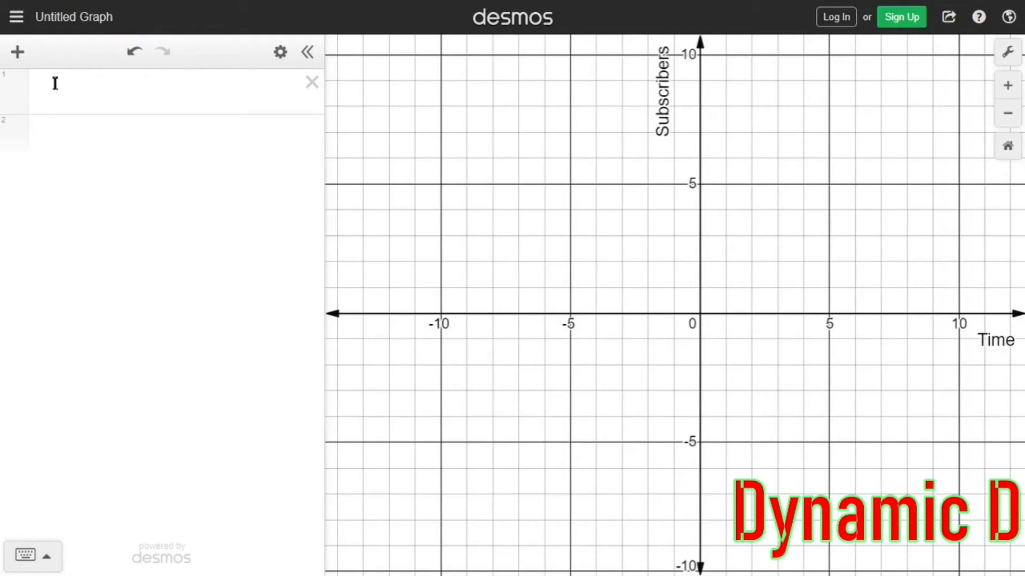
pyautogui.click(68, 95)
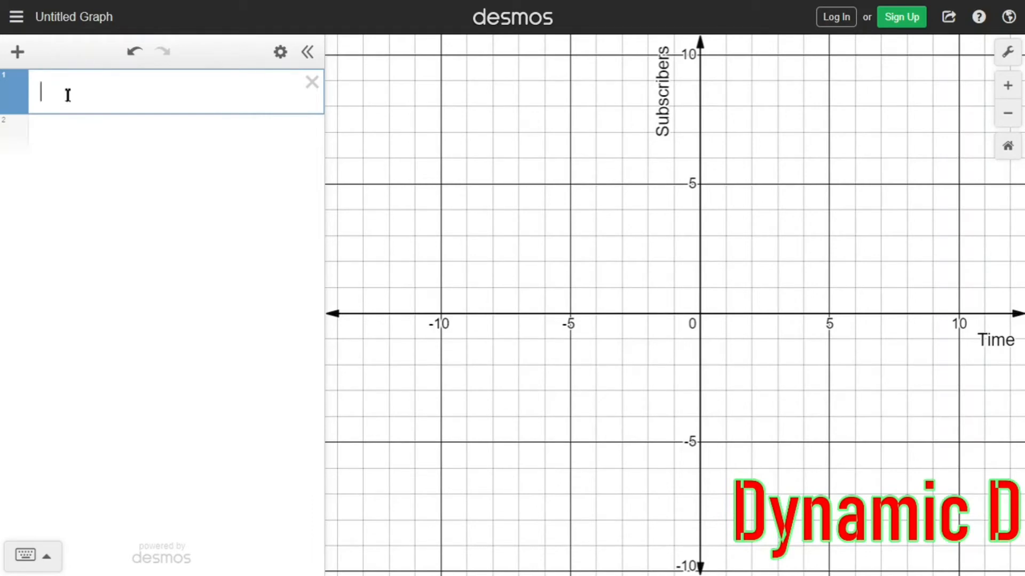
pyautogui.write('y=(x-2)^2')
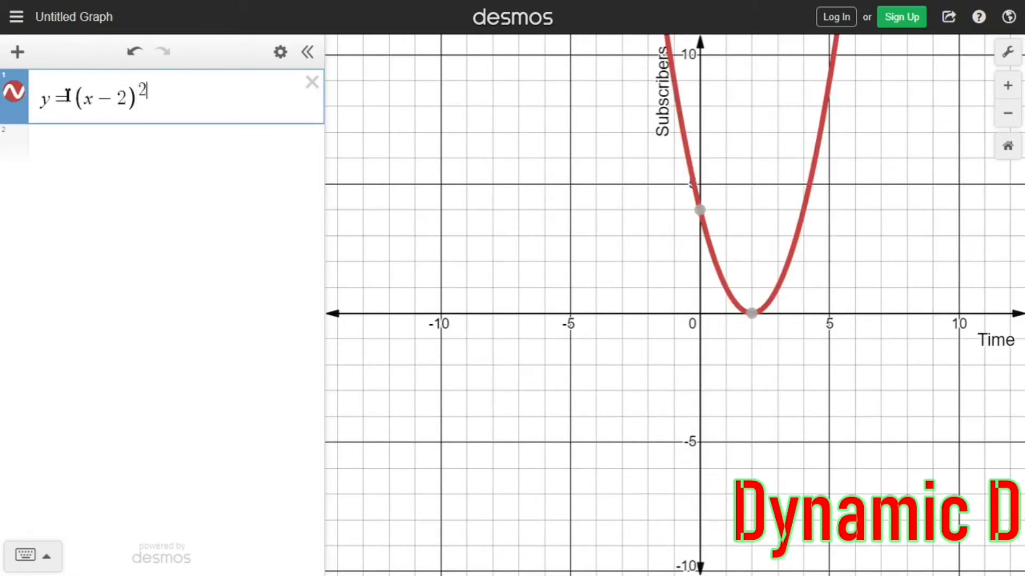
# Switch projector mode off and on again to compare how thick the parabola and axes are drawn
pyautogui.click(994, 54)
pyautogui.click(835, 69)
pyautogui.click(836, 70)
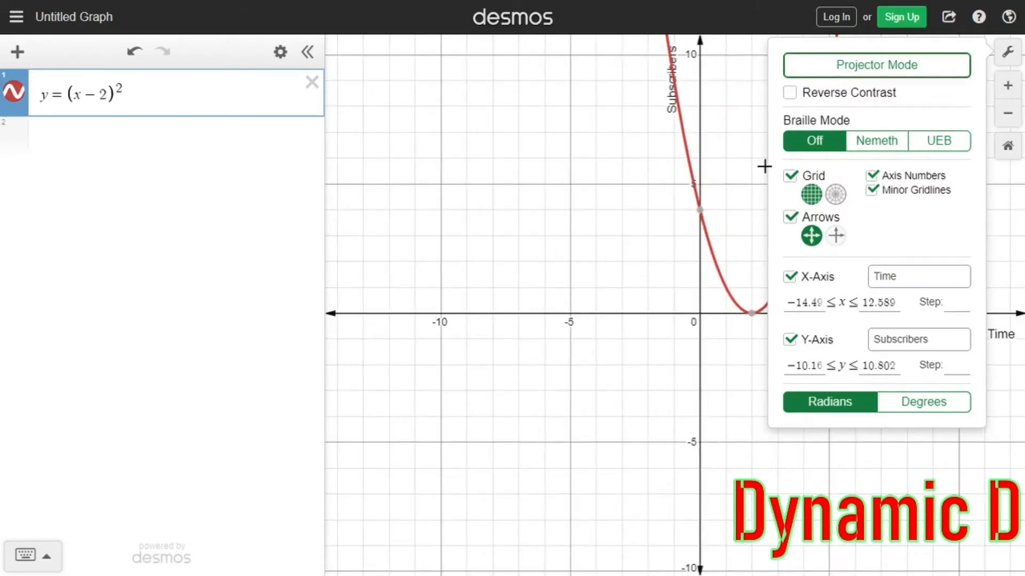
pyautogui.click(628, 254)
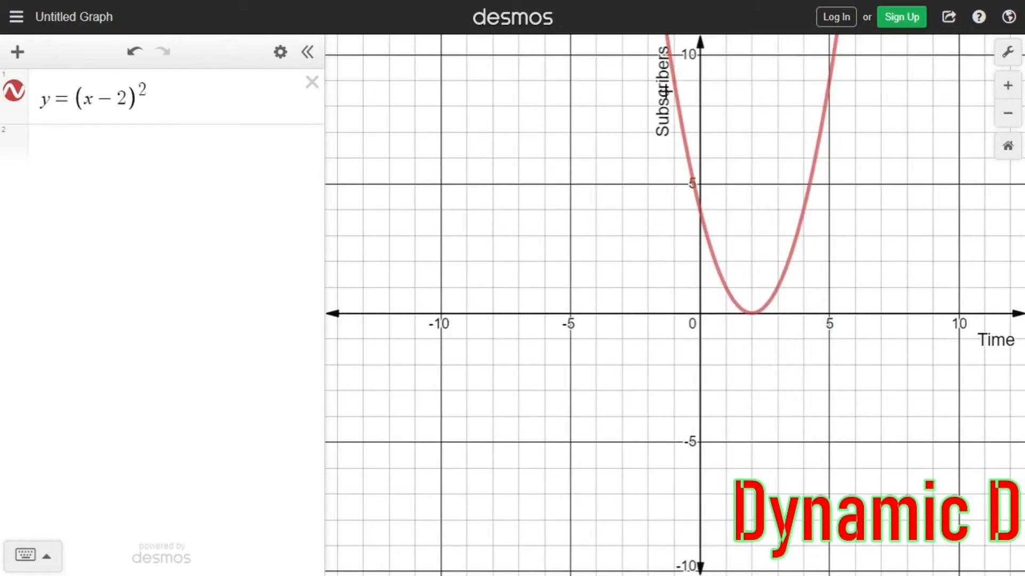
pyautogui.scroll(-3, 760, 214)
pyautogui.scroll(3, 760, 213)
pyautogui.scroll(1, 760, 213)
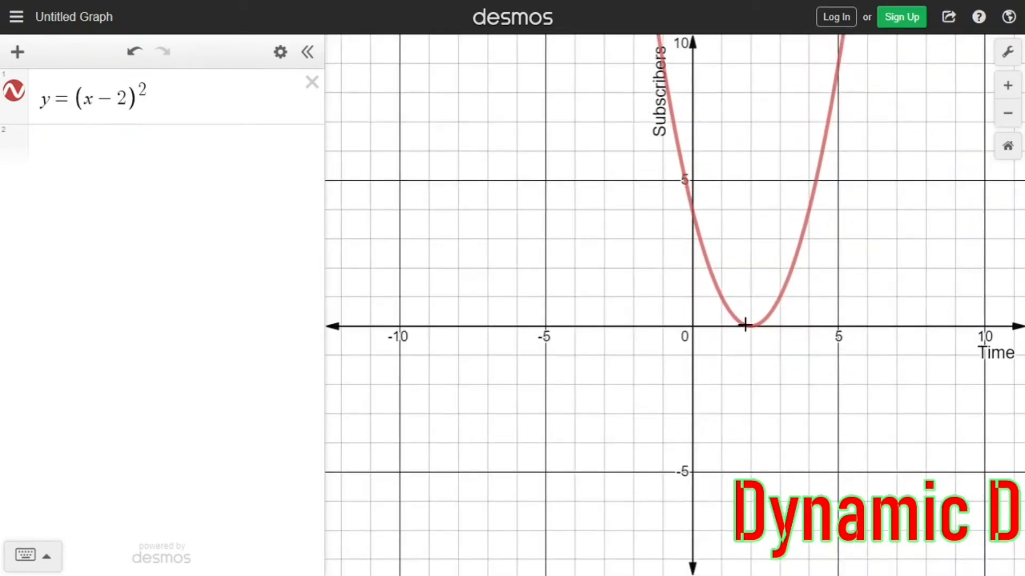
# Try the dotted and dashed line styles on the parabola and restore the solid line
pyautogui.click(281, 52)
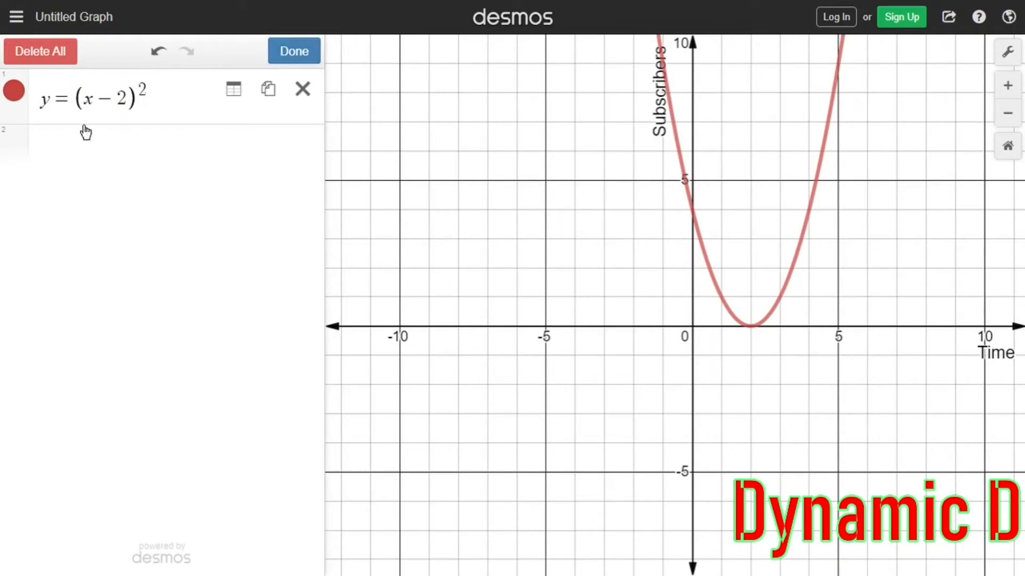
pyautogui.click(11, 96)
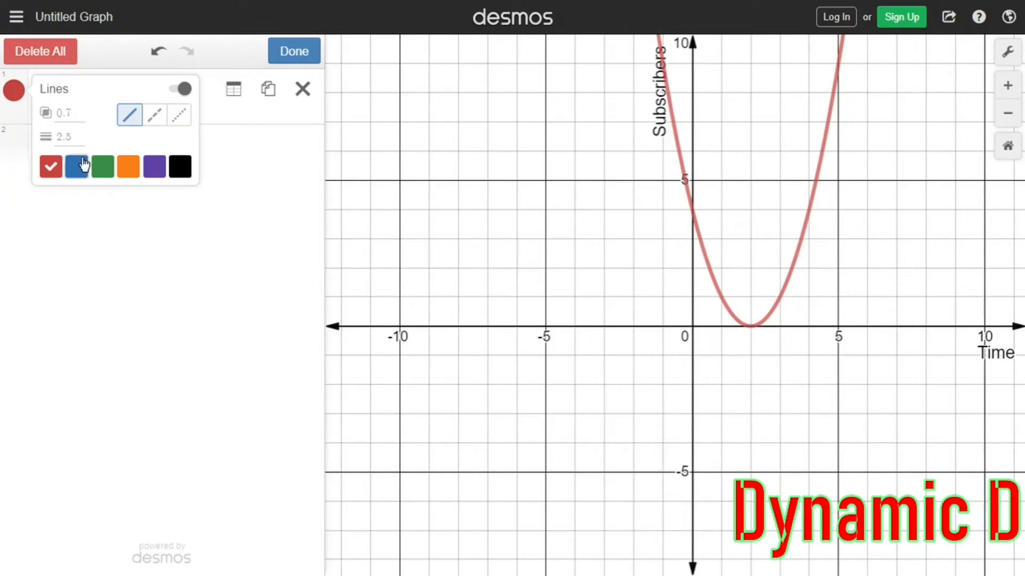
pyautogui.click(178, 110)
pyautogui.click(155, 112)
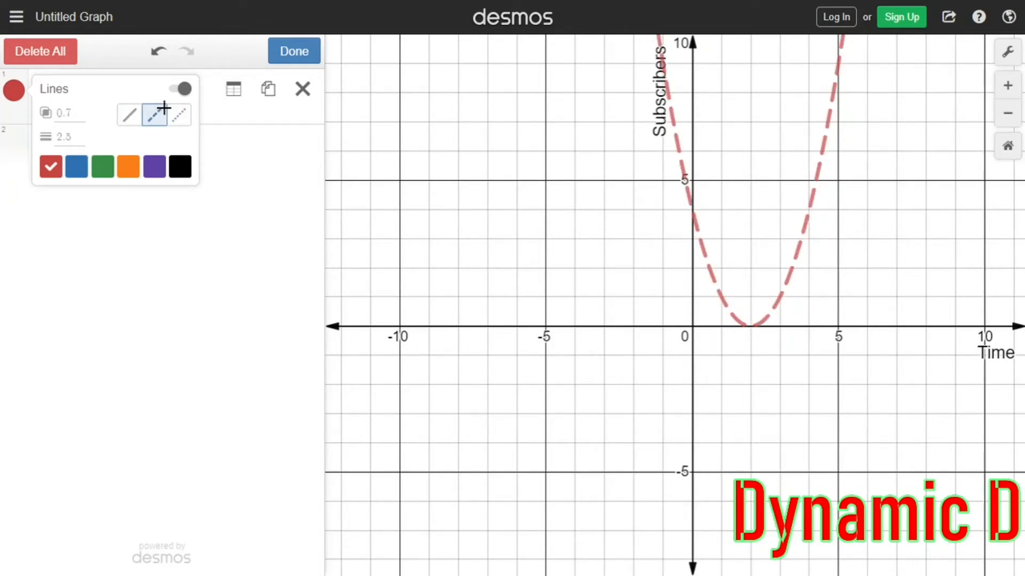
pyautogui.click(132, 114)
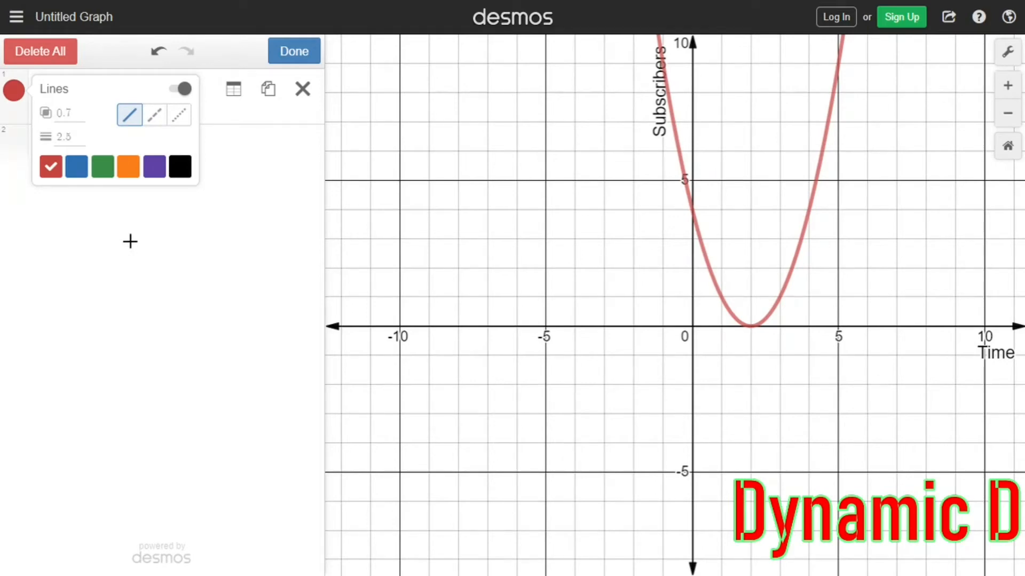
pyautogui.click(142, 266)
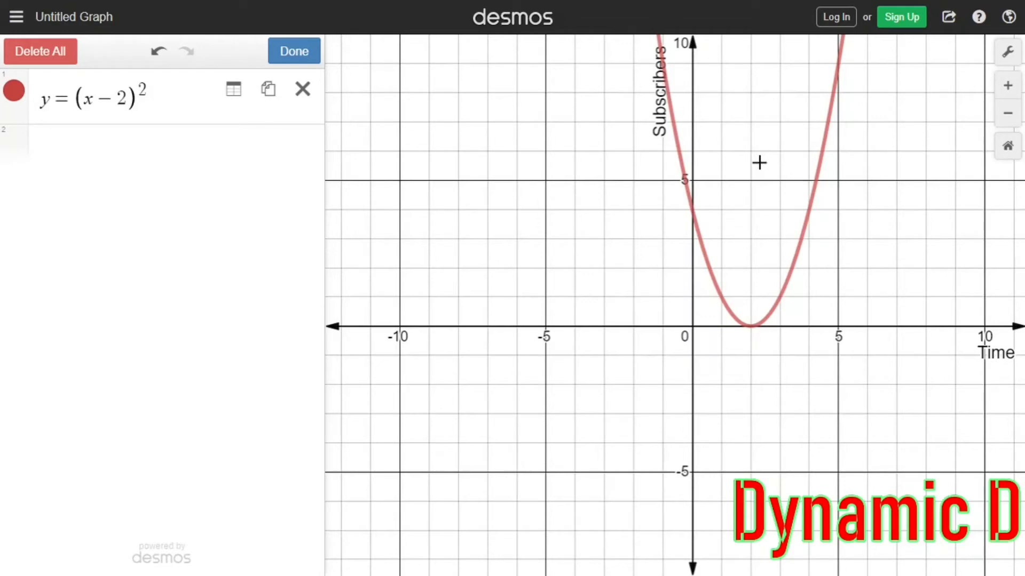
# Try plotting x and the product xx in a second expression line, and clear the line
pyautogui.click(133, 150)
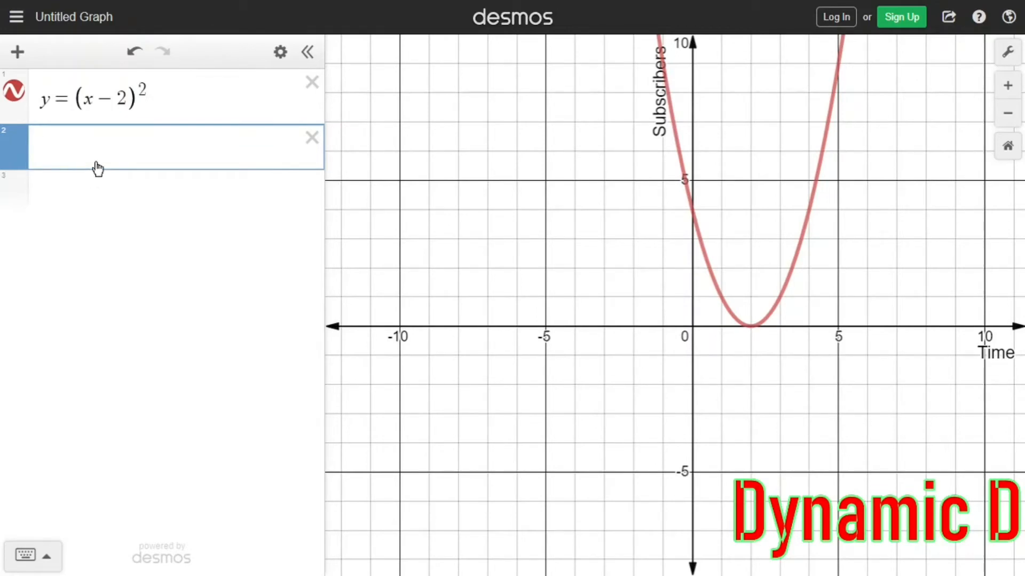
pyautogui.write('x')
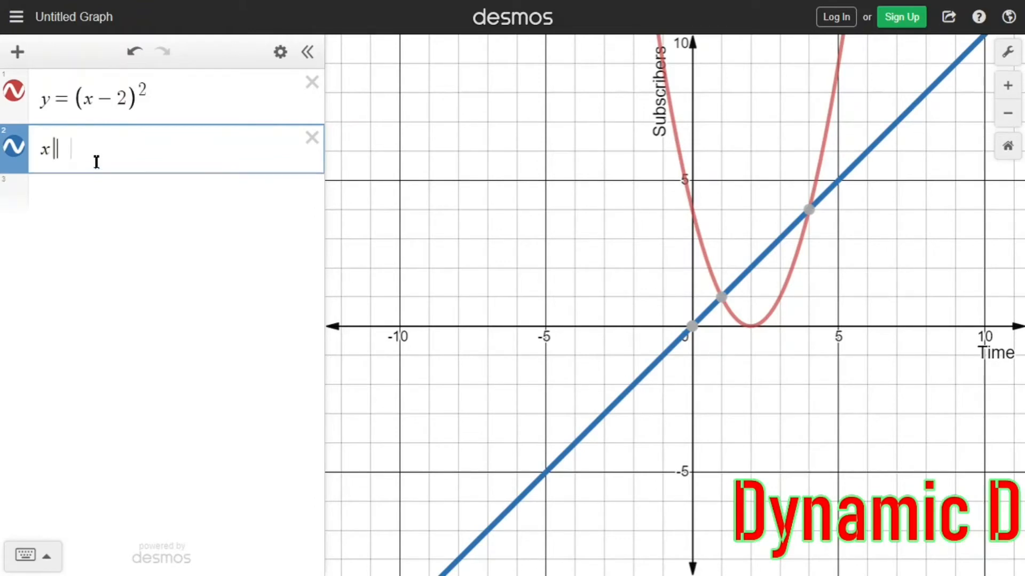
pyautogui.write('|')
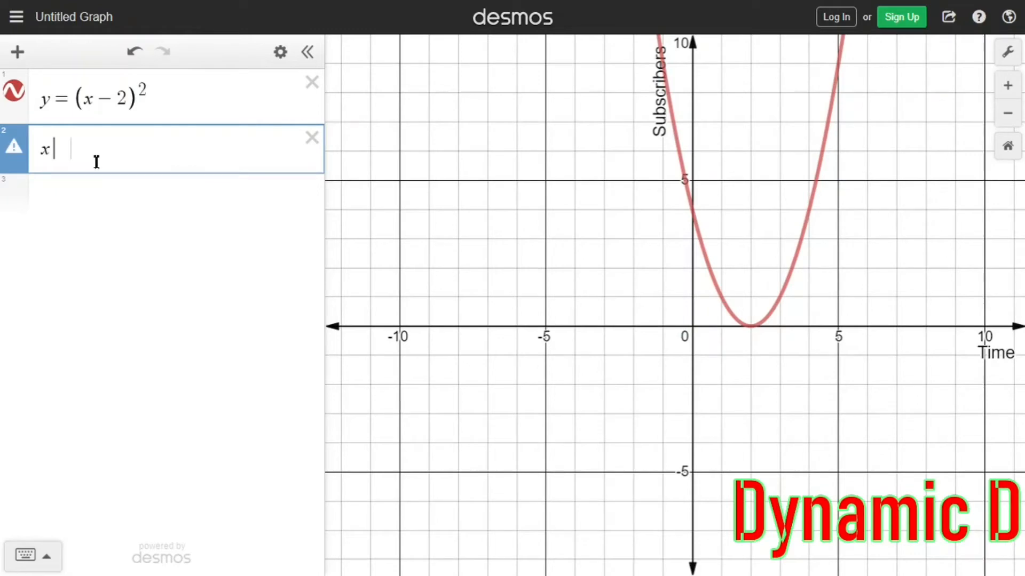
pyautogui.write('x')
pyautogui.press('BackSpace')
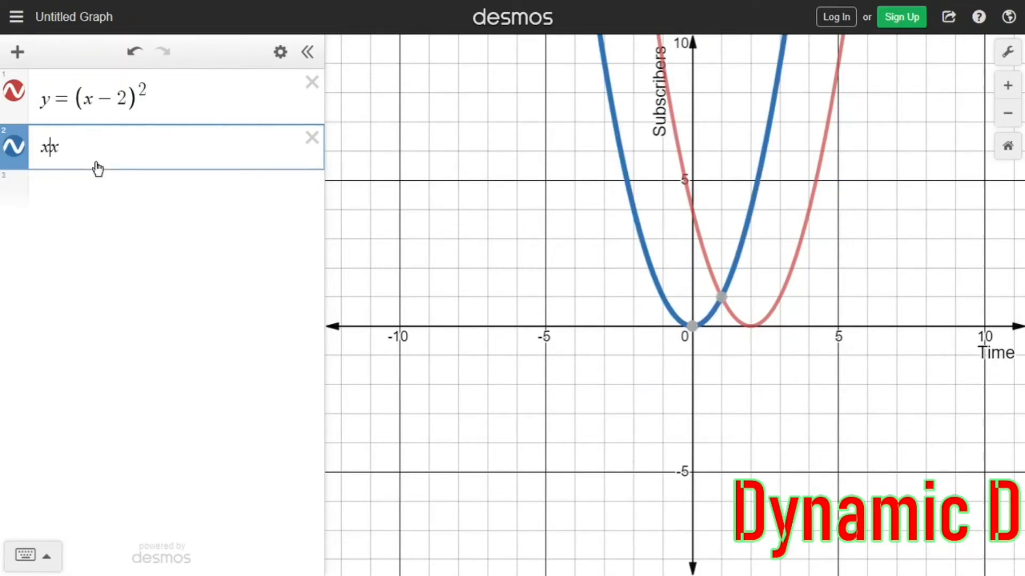
pyautogui.press('Left')
pyautogui.press('Right')
pyautogui.press('BackSpace')
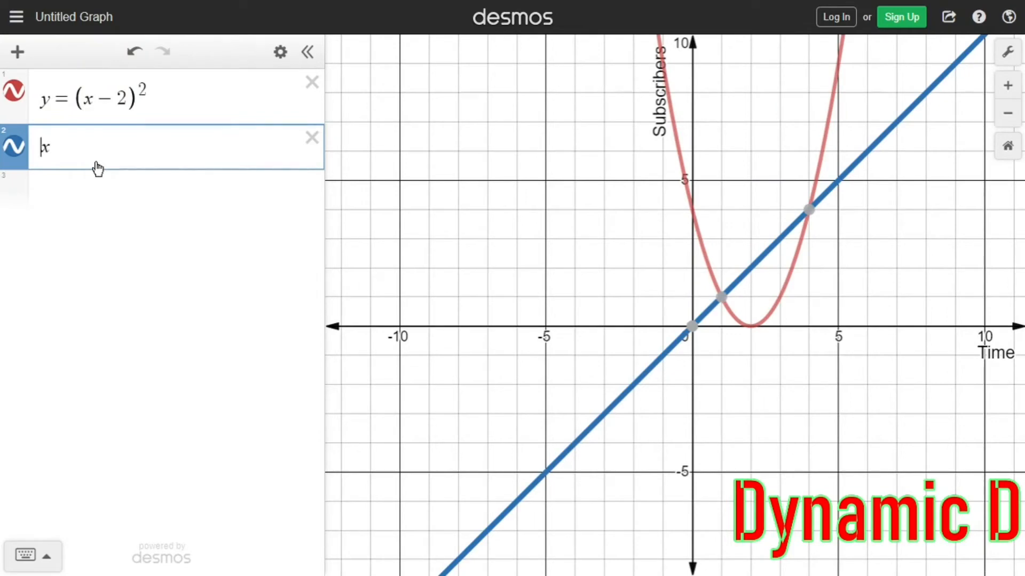
pyautogui.write('x')
pyautogui.press('BackSpace')
pyautogui.press('BackSpace')
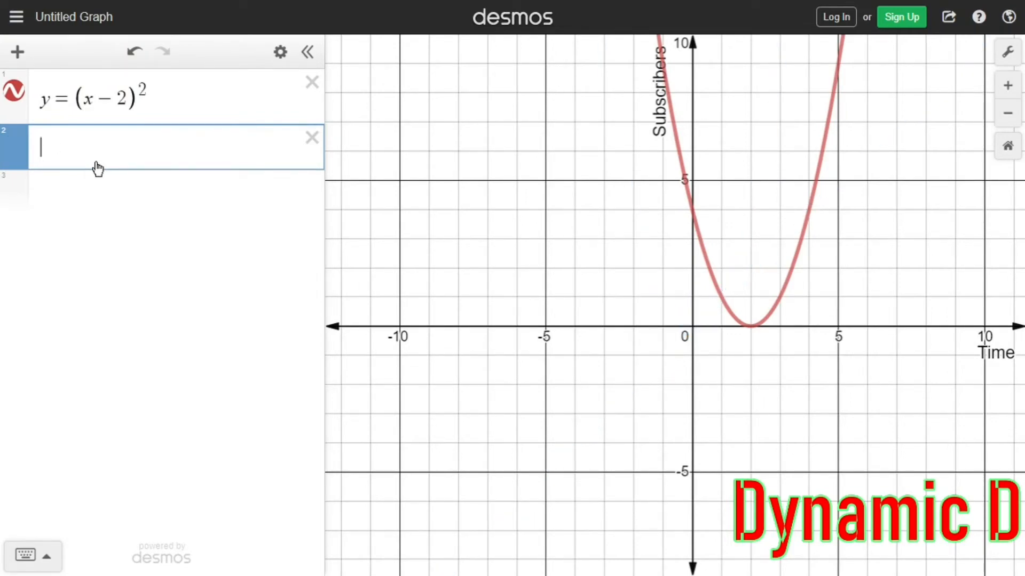
# Try the expression h=x in the second line and remove it together with the empty line
pyautogui.write('h=')
pyautogui.write('x')
pyautogui.press('BackSpace')
pyautogui.press('BackSpace')
pyautogui.press('BackSpace')
pyautogui.press('BackSpace')
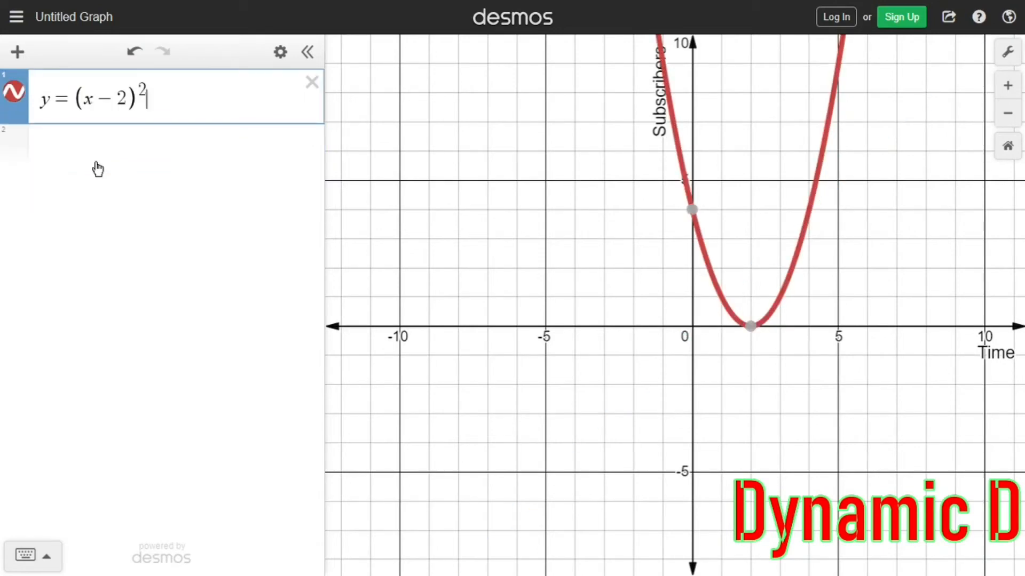
pyautogui.write('ddd')
pyautogui.press('BackSpace')
pyautogui.press('BackSpace')
pyautogui.press('BackSpace')
pyautogui.press('Return')
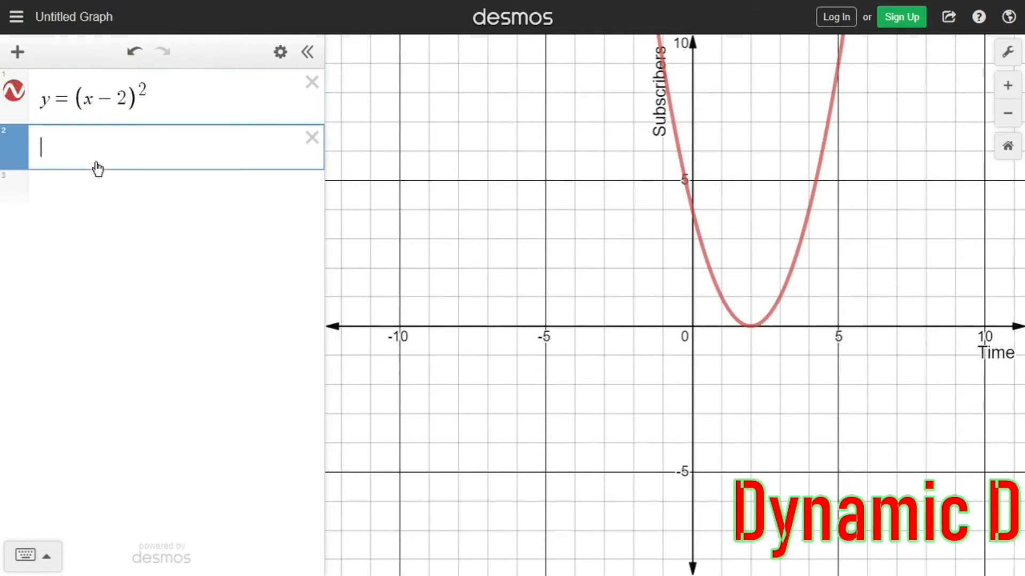
# Try plotting d=x as a second expression and delete it
pyautogui.write('dd=x')
pyautogui.press('BackSpace')
pyautogui.press('BackSpace')
pyautogui.press('BackSpace')
pyautogui.write('=x')
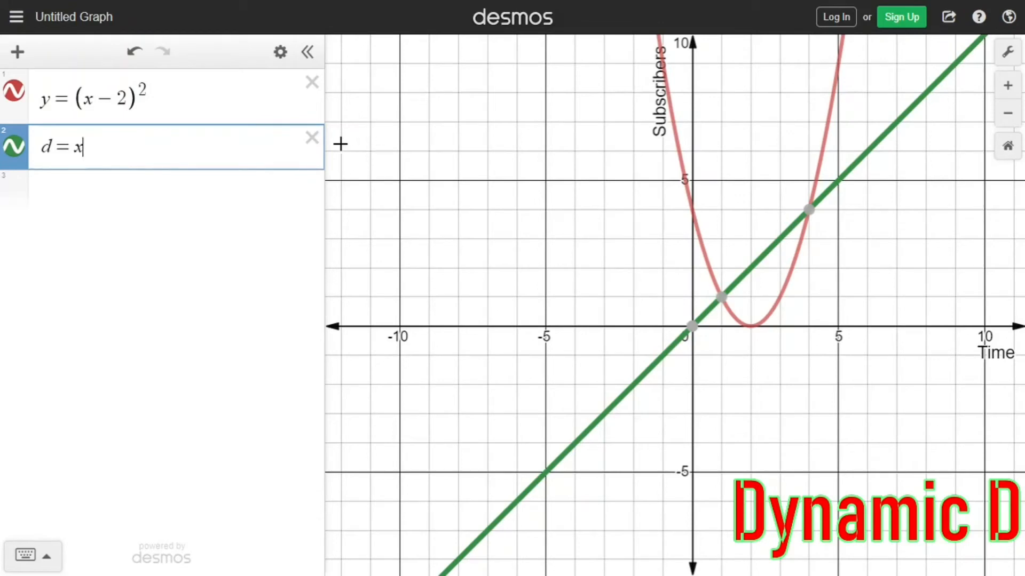
pyautogui.click(312, 138)
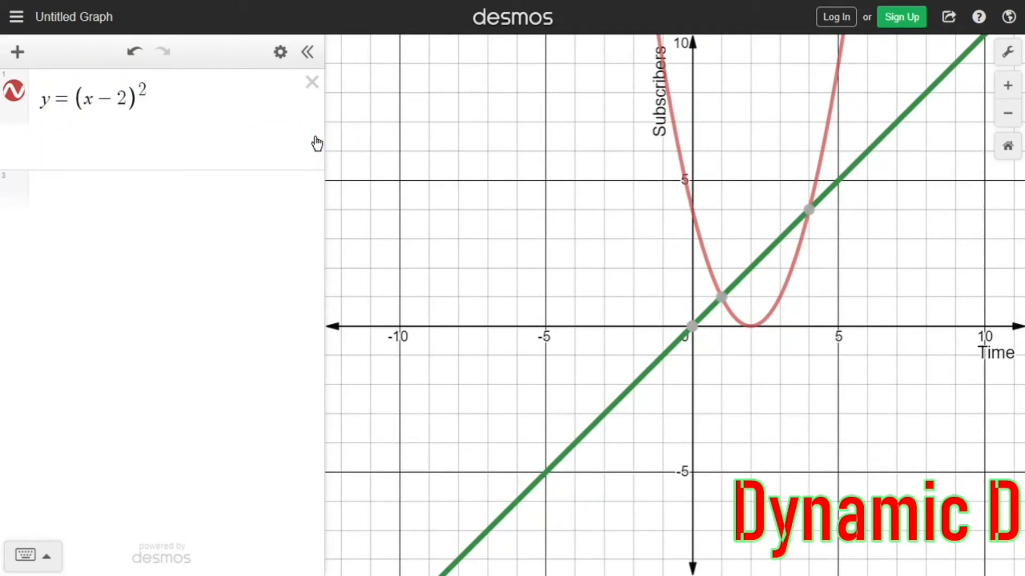
# Add a note below the parabola's equation reading "subscribe and like the video"
pyautogui.click(80, 145)
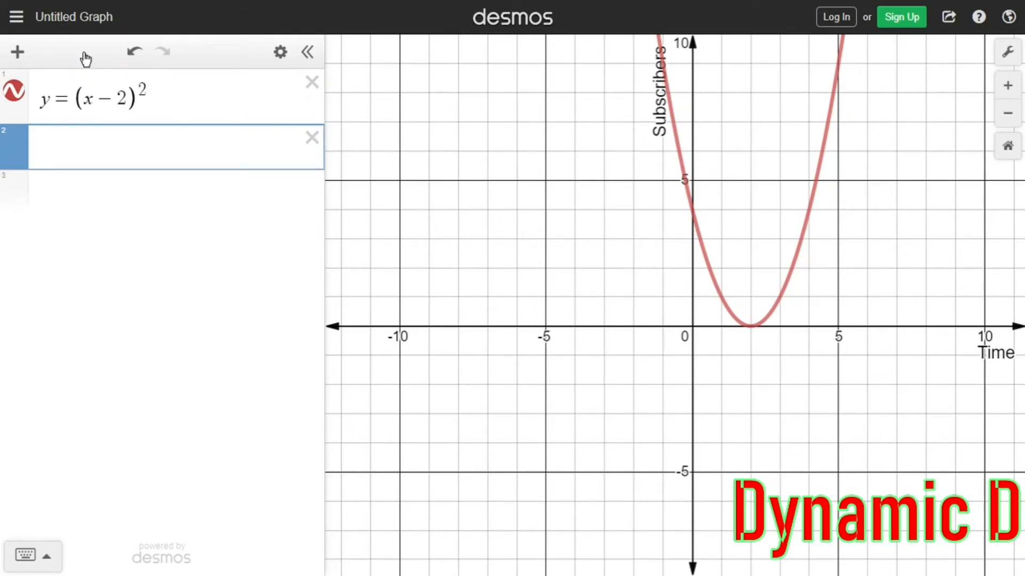
pyautogui.click(16, 65)
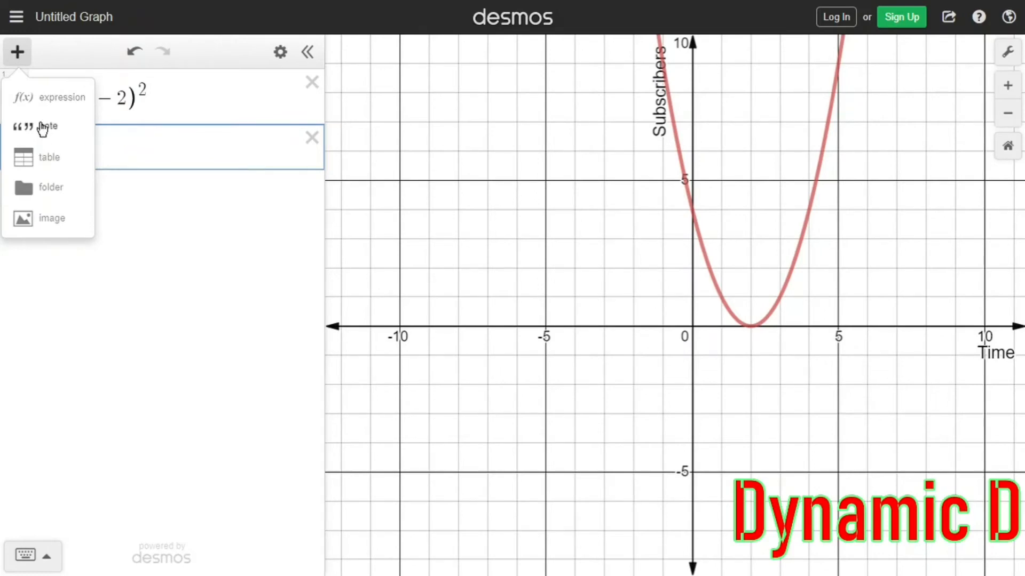
pyautogui.click(45, 122)
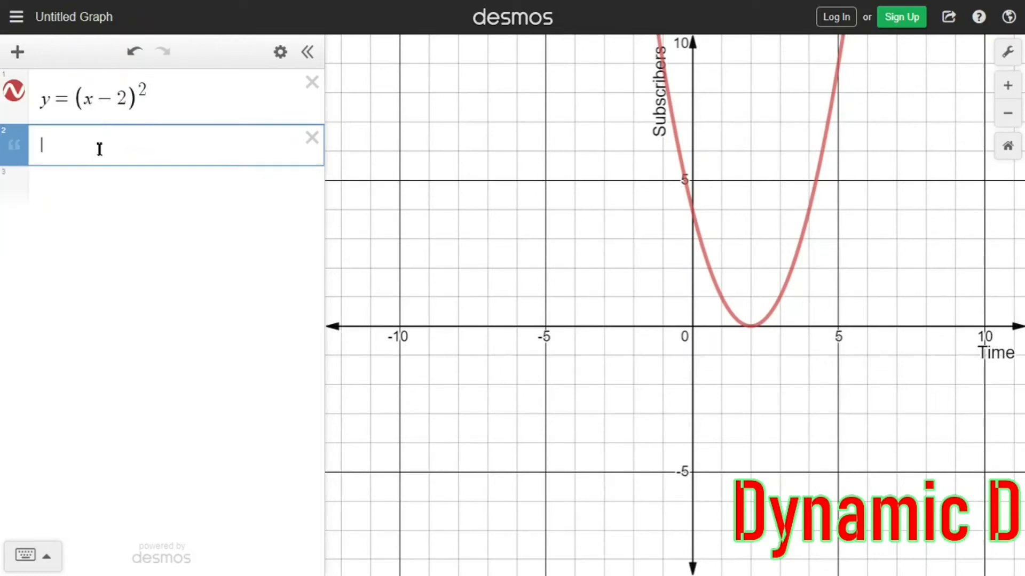
pyautogui.write('jk')
pyautogui.write('subscib')
pyautogui.write('ribe ')
pyautogui.write('and l')
pyautogui.write('ike the video')
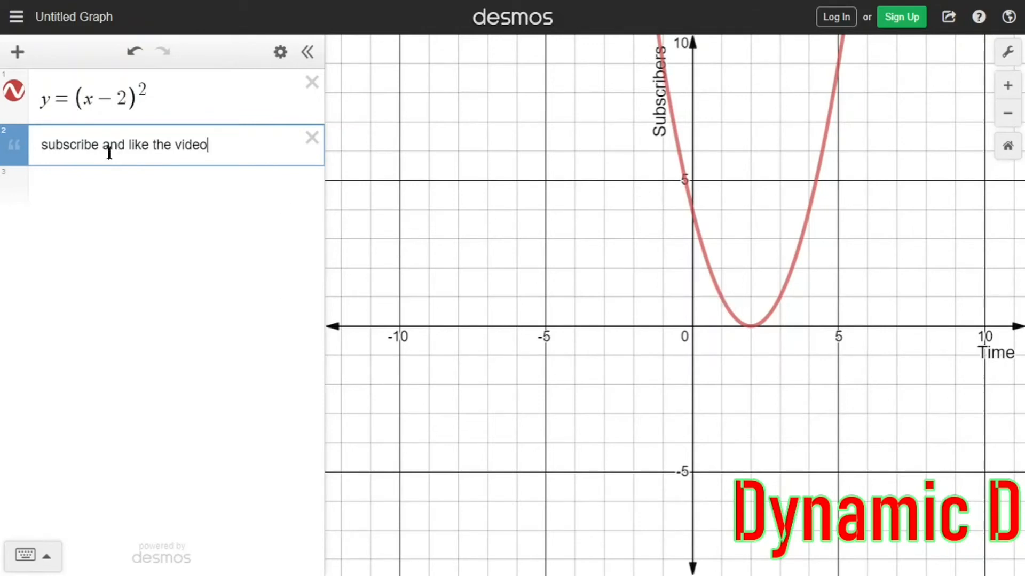
# Try entering su as a math expression in the line below the note
pyautogui.click(114, 184)
pyautogui.write('su')
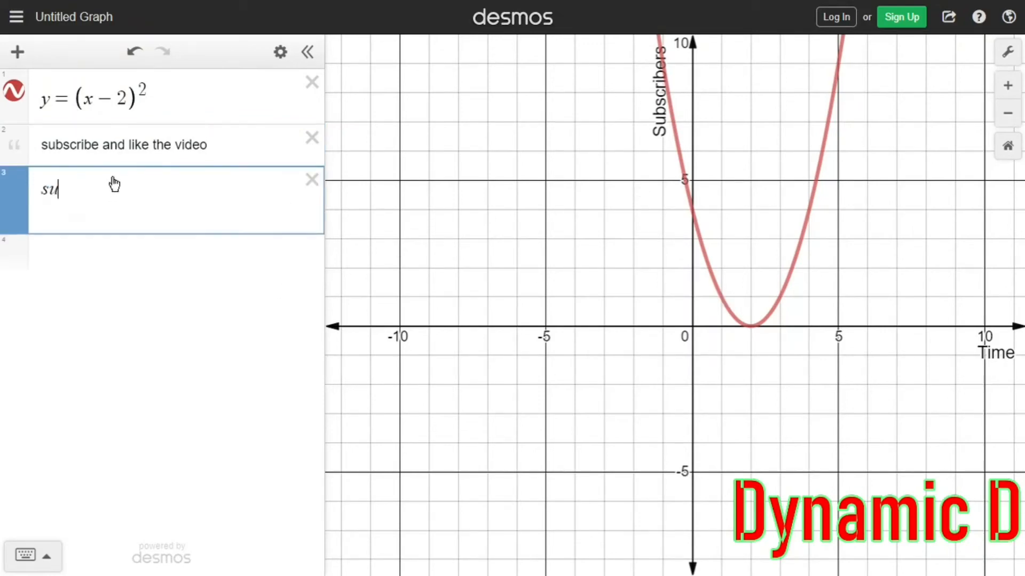
pyautogui.write('b')
pyautogui.press('BackSpace')
pyautogui.moveTo(216, 144); pyautogui.dragTo(17, 197)
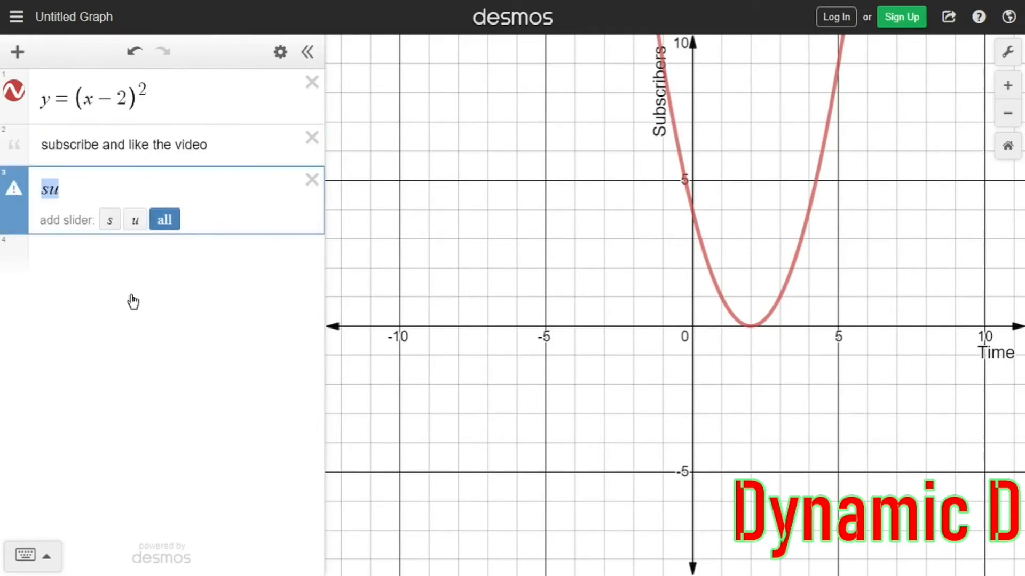
# Try a slider for s, then delete the slider and the su expression
pyautogui.click(108, 221)
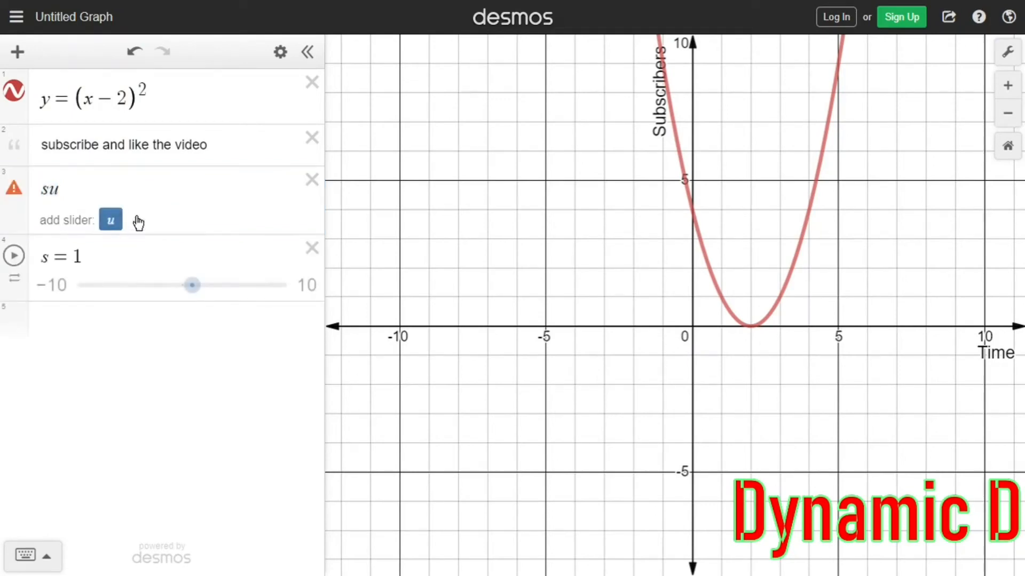
pyautogui.moveTo(202, 292); pyautogui.dragTo(263, 288)
pyautogui.click(311, 248)
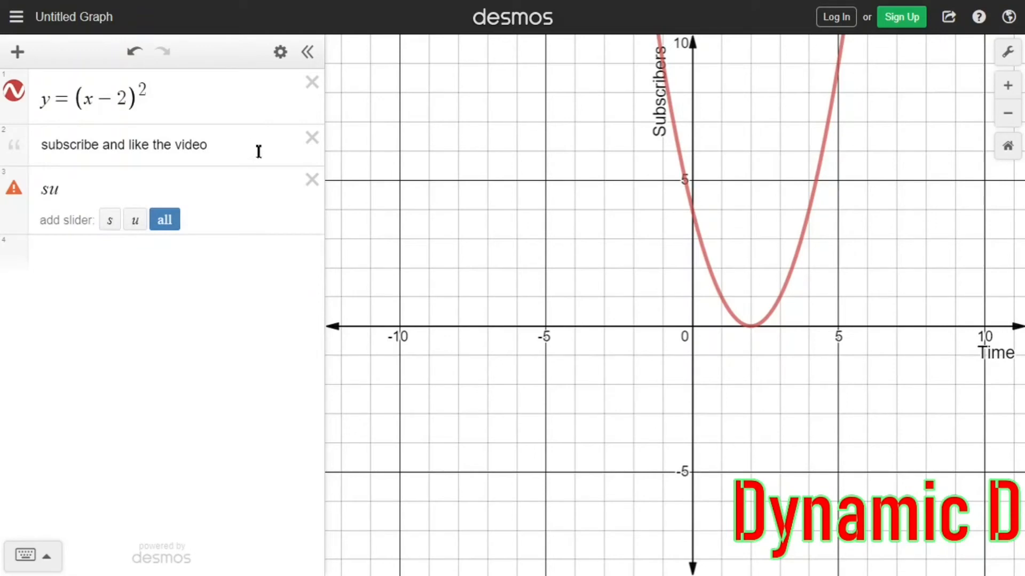
pyautogui.click(313, 181)
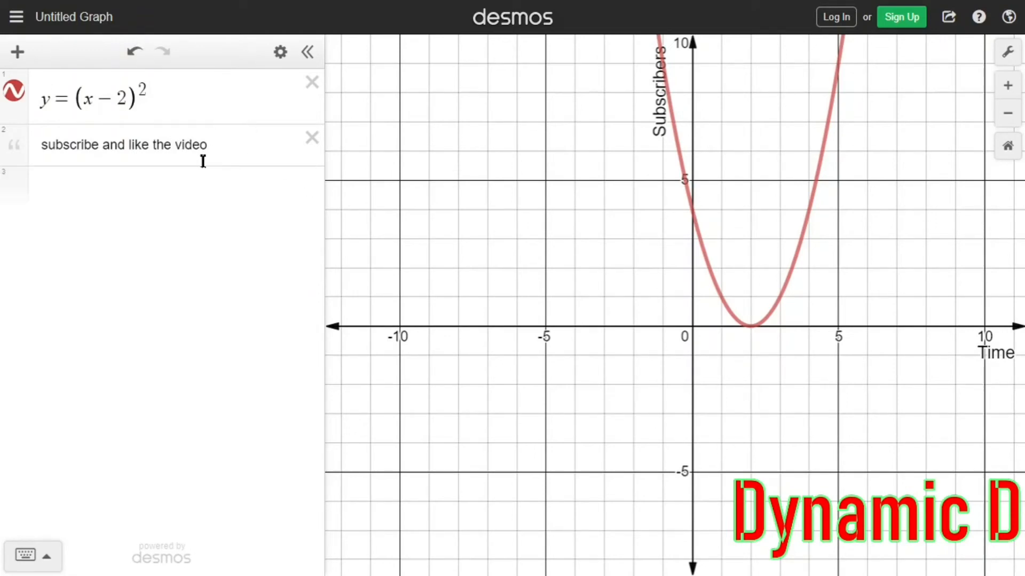
# Insert a table above the parabola's equation and try Time as the heading of its first column
pyautogui.click(20, 54)
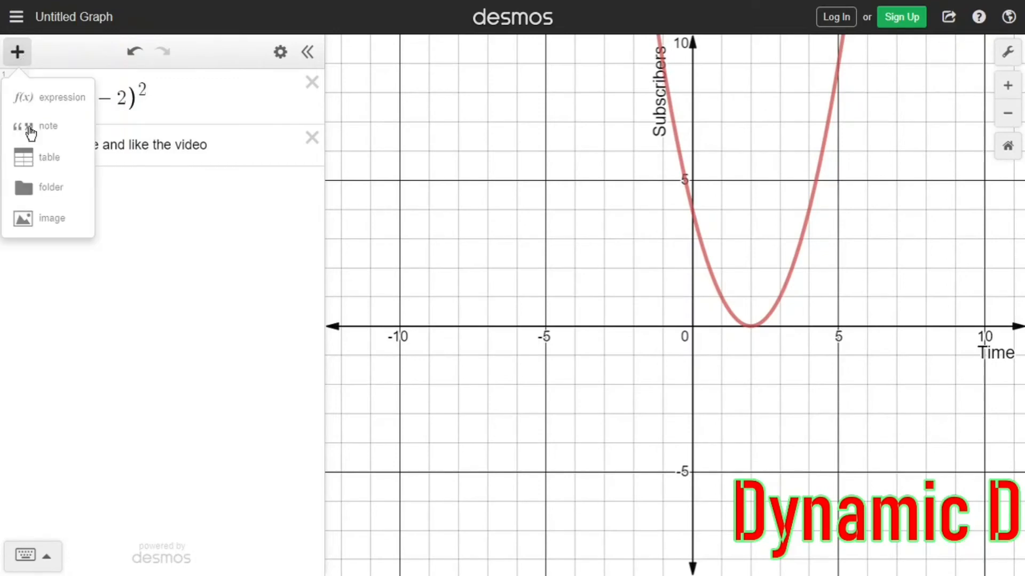
pyautogui.click(58, 158)
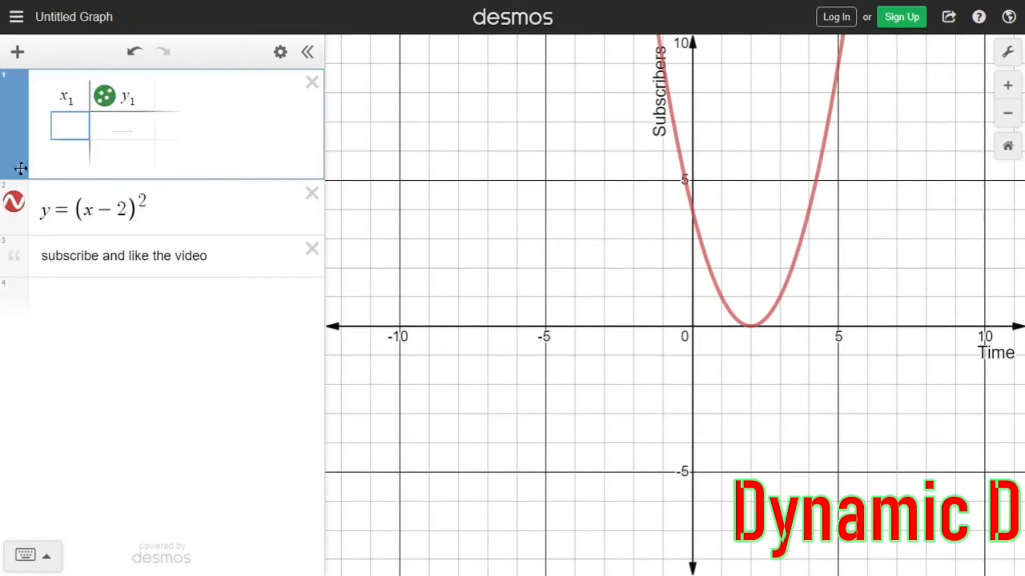
pyautogui.click(93, 84)
pyautogui.press('BackSpace')
pyautogui.press('BackSpace')
pyautogui.press('BackSpace')
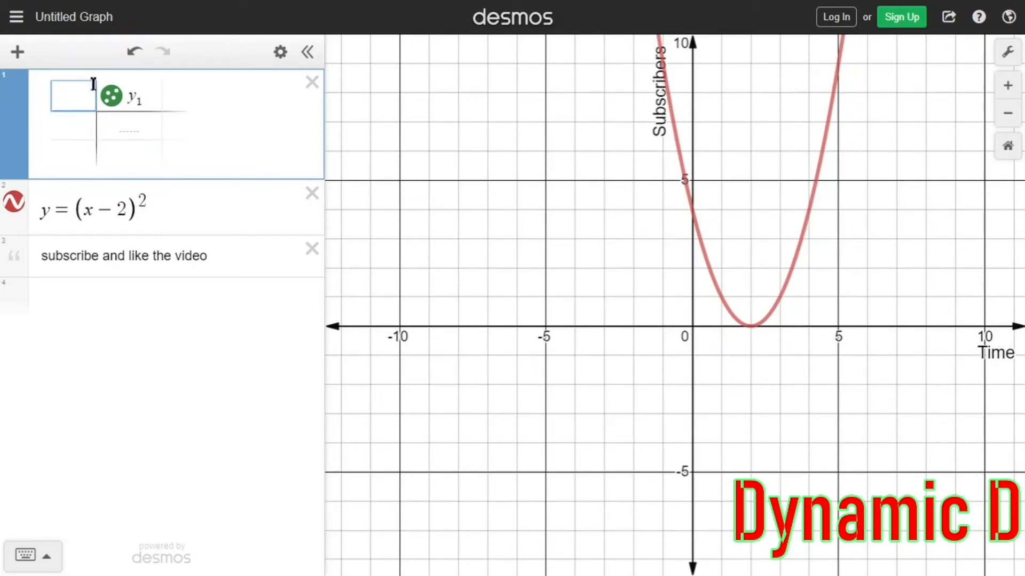
pyautogui.write('Time')
# Replace the table's column headings with x and y
pyautogui.click(181, 99)
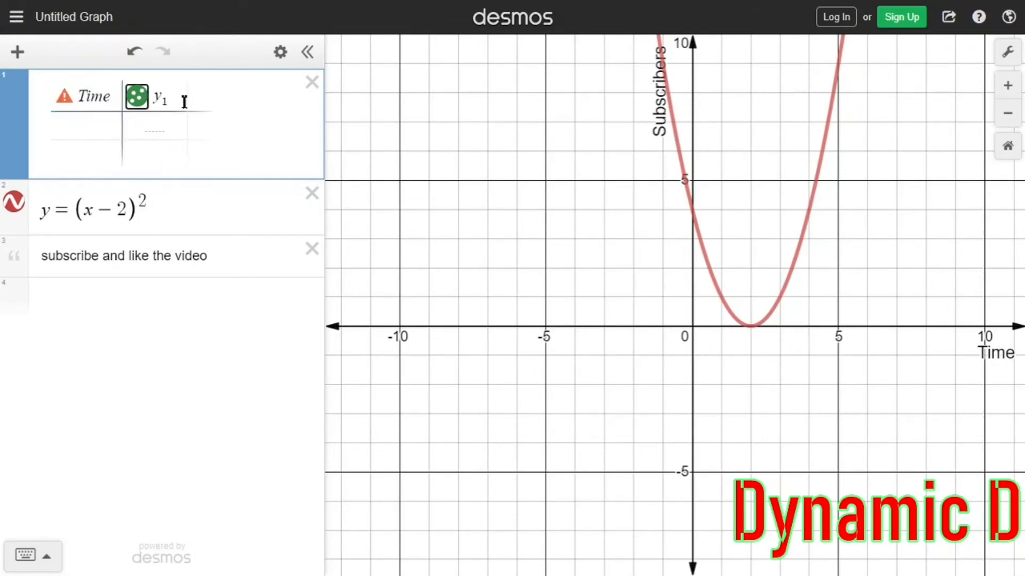
pyautogui.press('BackSpace')
pyautogui.press('BackSpace')
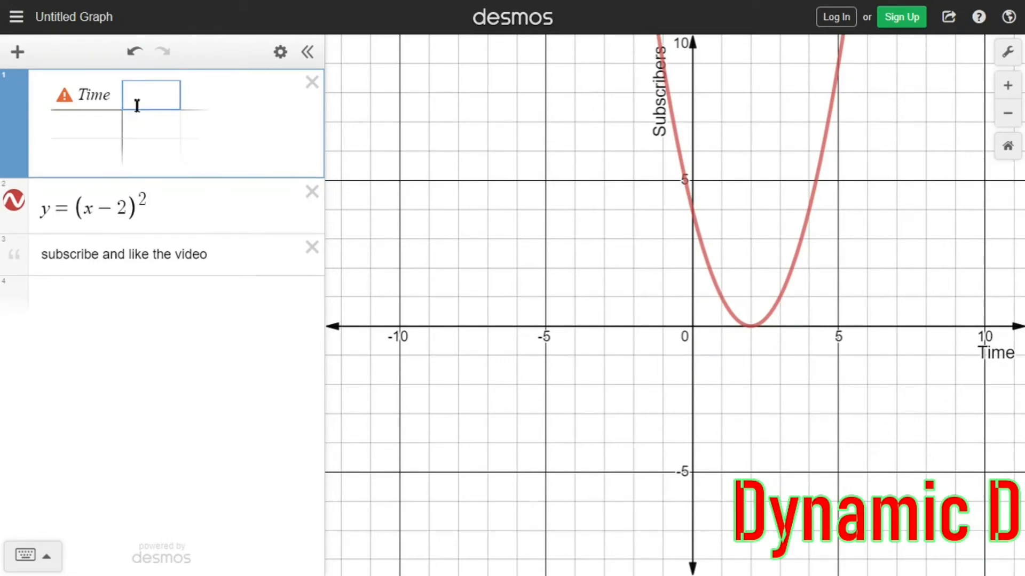
pyautogui.click(118, 93)
pyautogui.press('BackSpace')
pyautogui.press('BackSpace')
pyautogui.press('BackSpace')
pyautogui.press('BackSpace')
pyautogui.write('x')
pyautogui.click(118, 98)
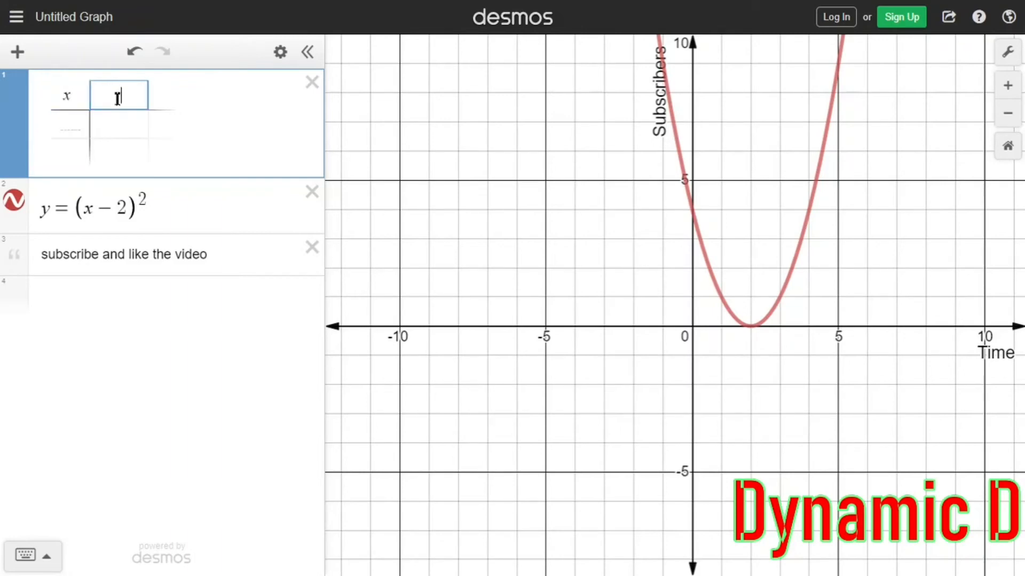
pyautogui.write('y')
pyautogui.press('Return')
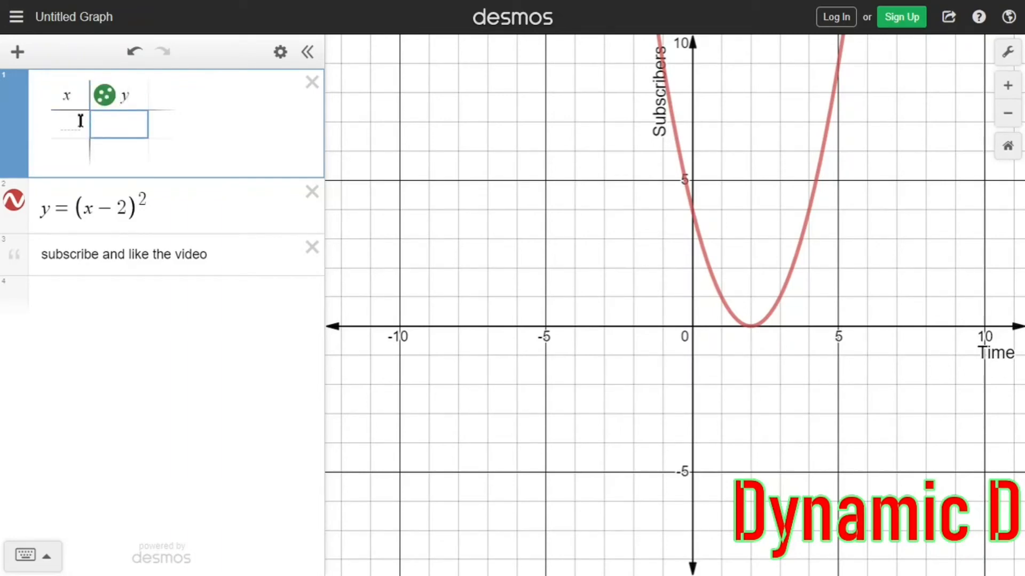
# Fill the table with the points (1, 2), (3, 4), (5, 6) and (7, 8)
pyautogui.click(80, 120)
pyautogui.write('1')
pyautogui.press('Tab')
pyautogui.write('2')
pyautogui.press('Return')
pyautogui.write('3')
pyautogui.press('Tab')
pyautogui.write('4')
pyautogui.press('Return')
pyautogui.write('5')
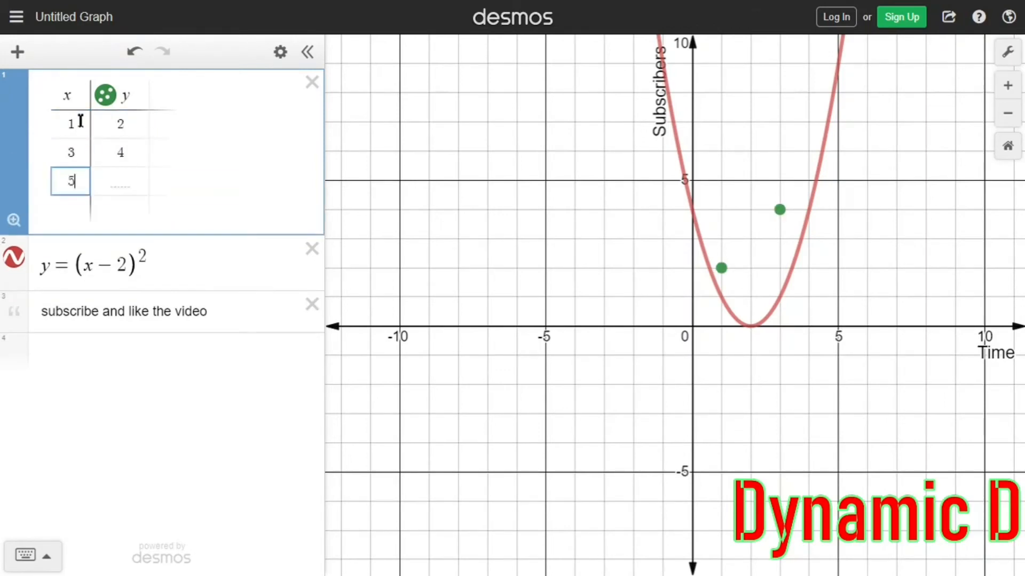
pyautogui.press('Tab')
pyautogui.write('6')
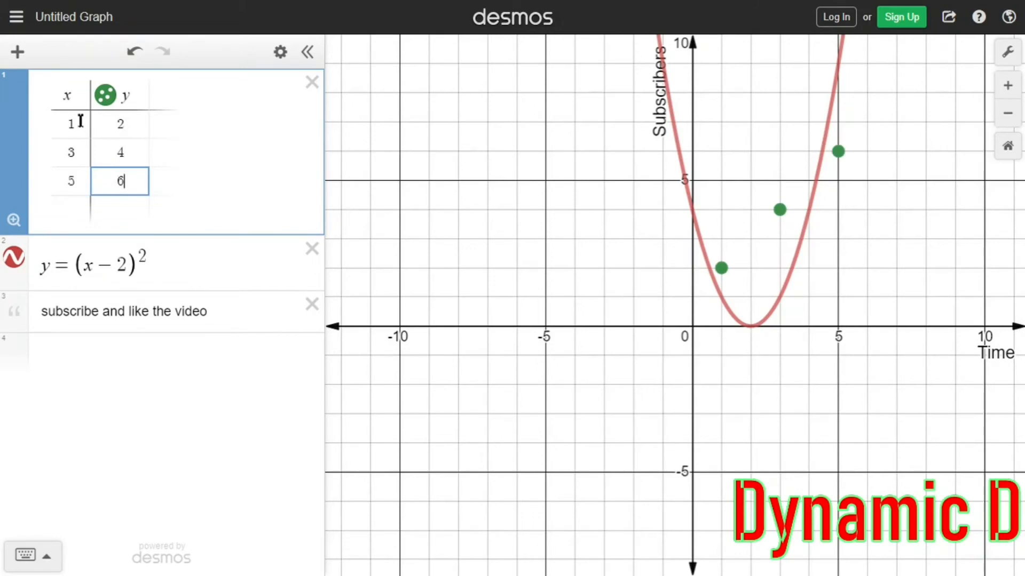
pyautogui.press('Return')
pyautogui.write('7')
pyautogui.press('Tab')
pyautogui.write('8')
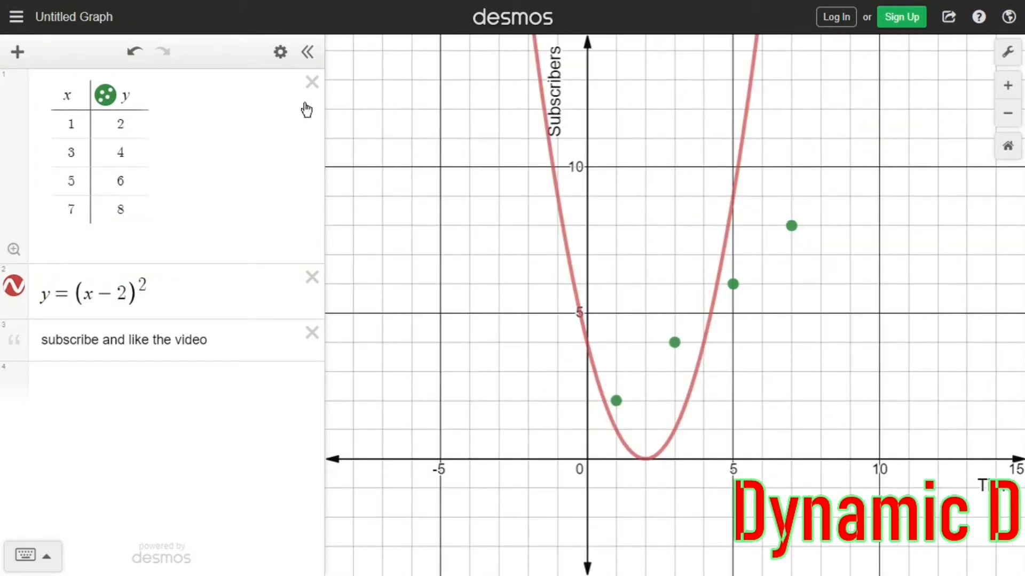
# Restyle the table's points as black crosses, also trying hidden points, open circles and red
pyautogui.click(281, 53)
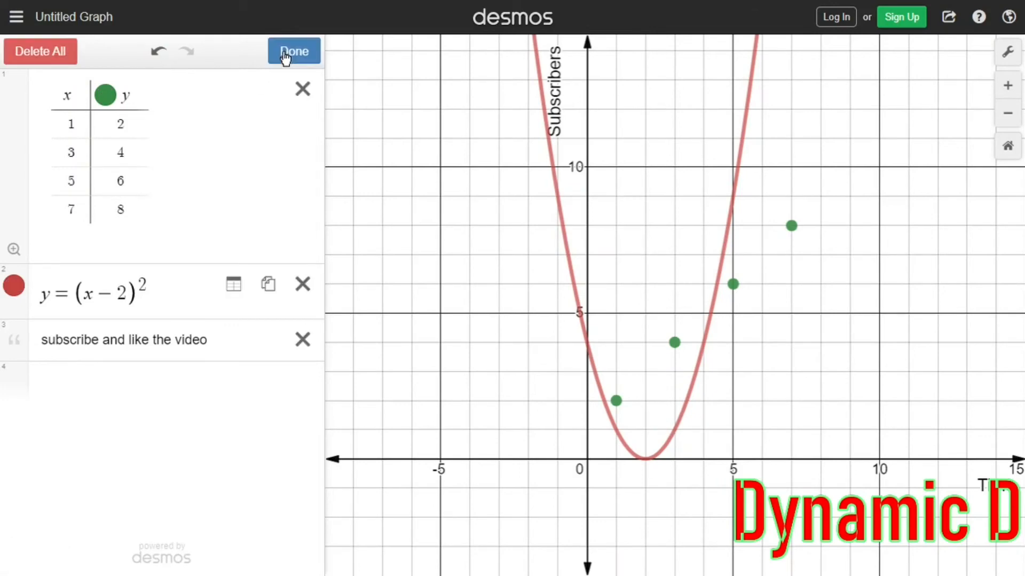
pyautogui.click(106, 96)
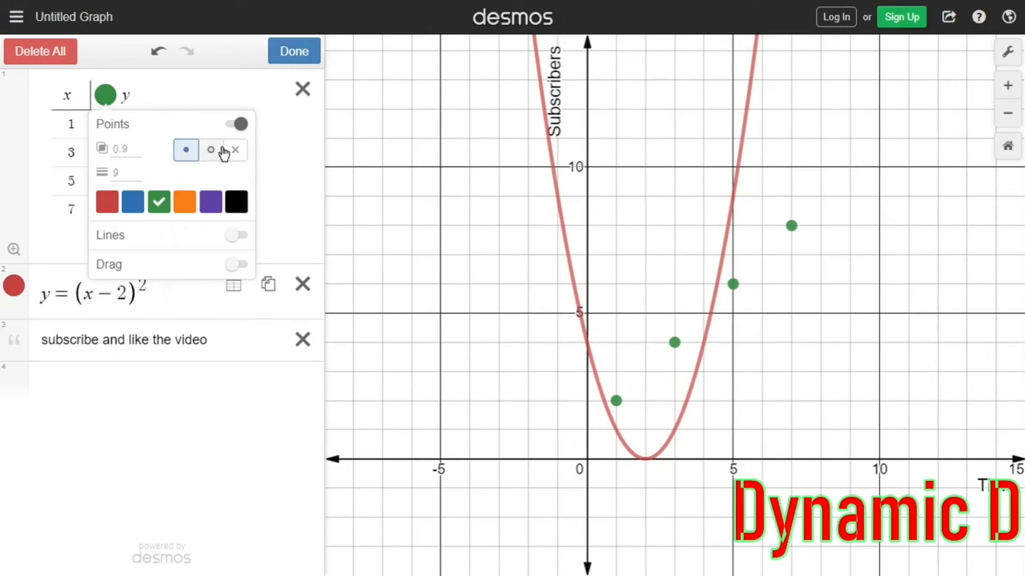
pyautogui.click(238, 125)
pyautogui.click(238, 126)
pyautogui.click(211, 150)
pyautogui.click(235, 152)
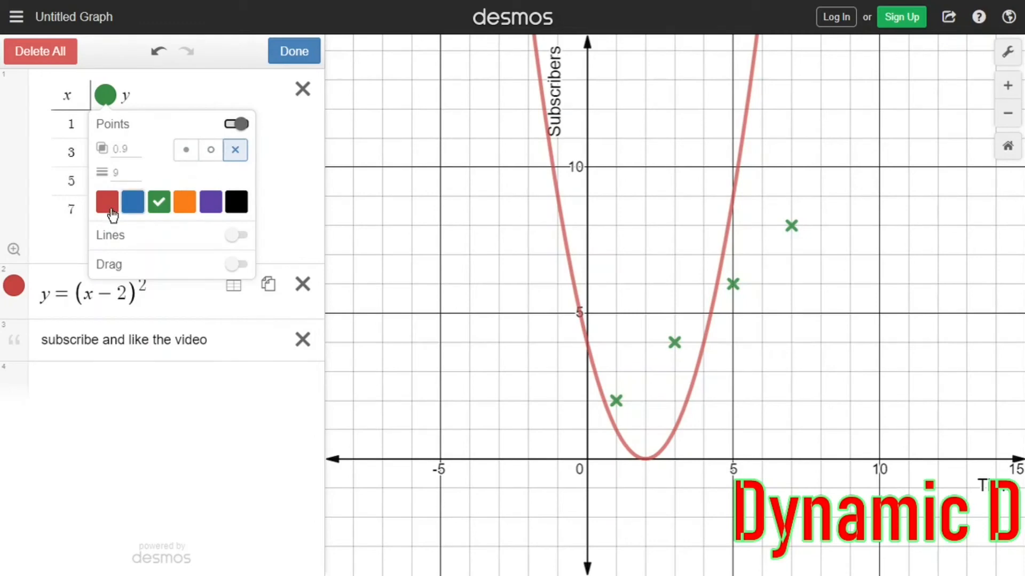
pyautogui.click(95, 204)
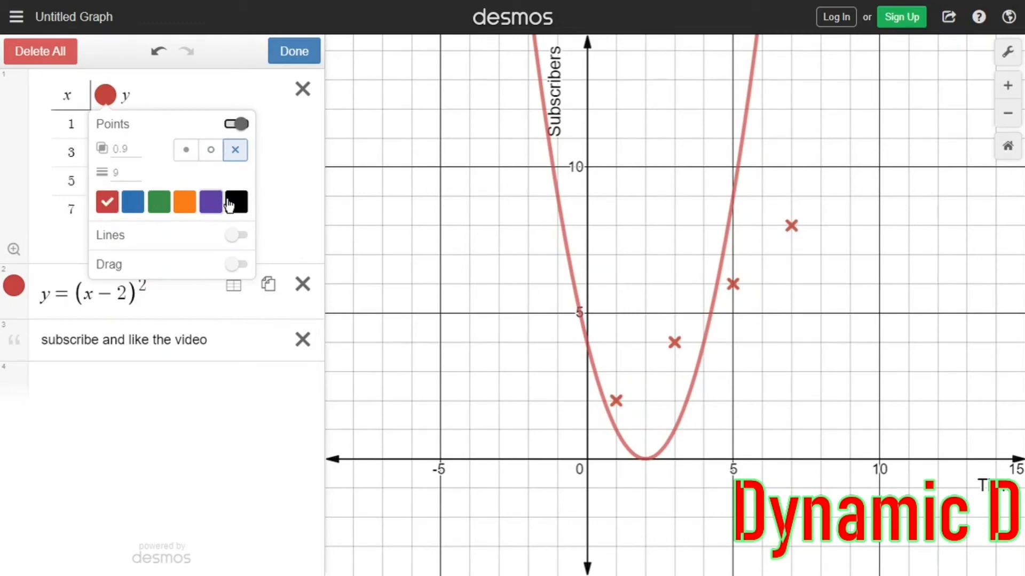
pyautogui.click(233, 202)
# Connect the table's points with lines, try the dashed and dotted styles, and choose solid
pyautogui.click(235, 235)
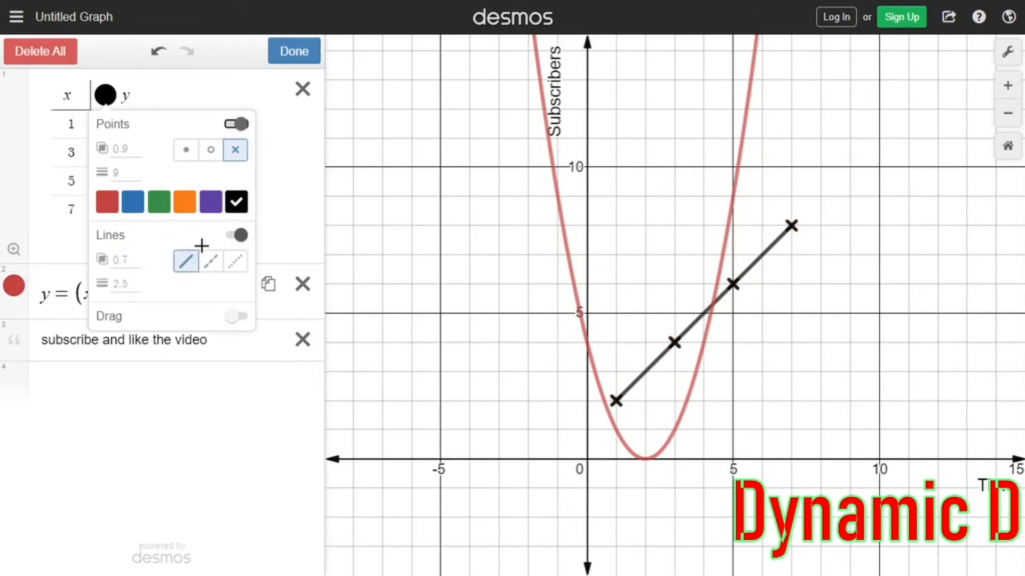
pyautogui.click(211, 263)
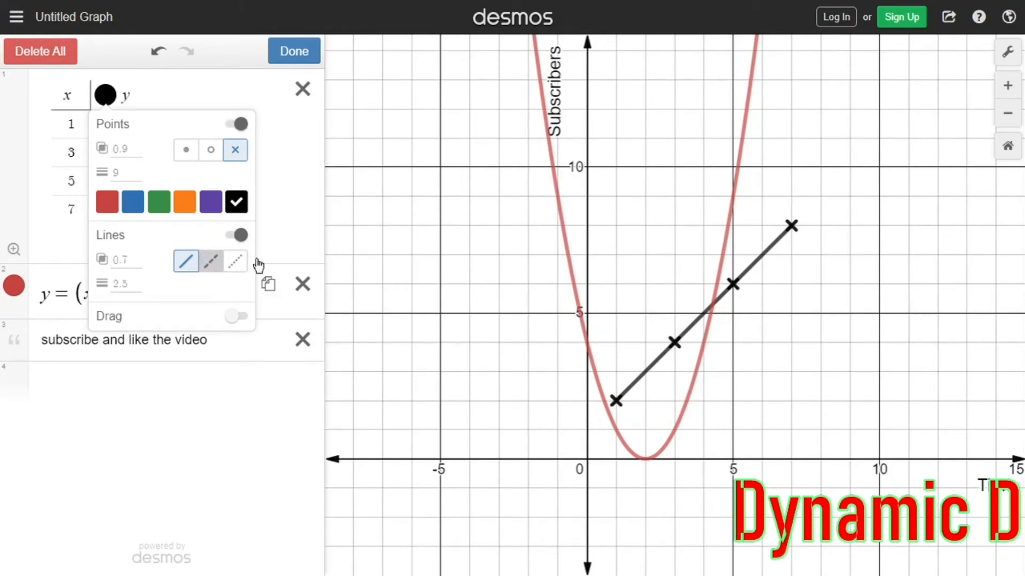
pyautogui.click(244, 261)
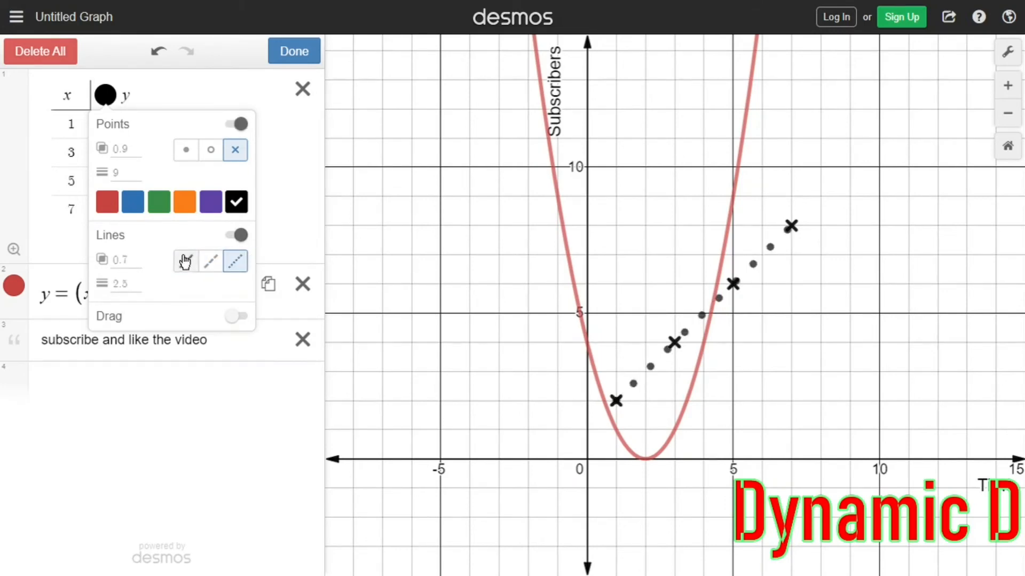
pyautogui.click(185, 267)
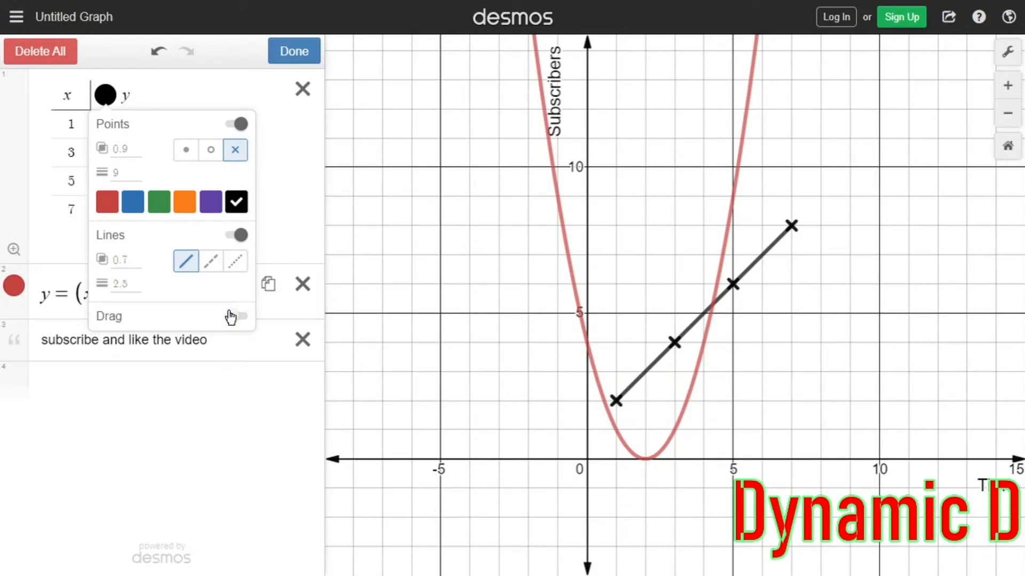
# Make the table's points draggable and move the first to about (-3.42, 9.7) and the second to about (-0.09, 5.13)
pyautogui.click(233, 316)
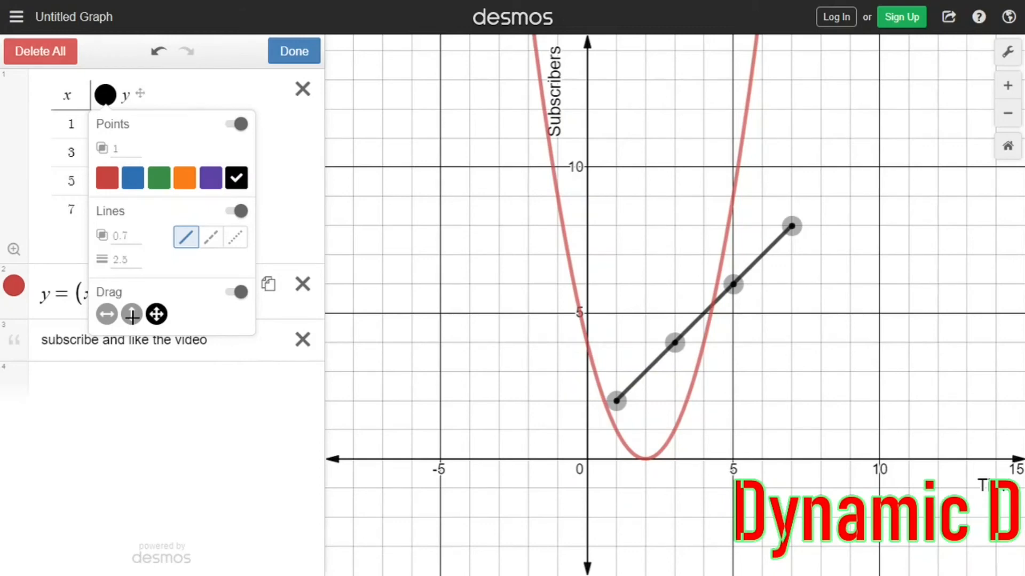
pyautogui.click(685, 137)
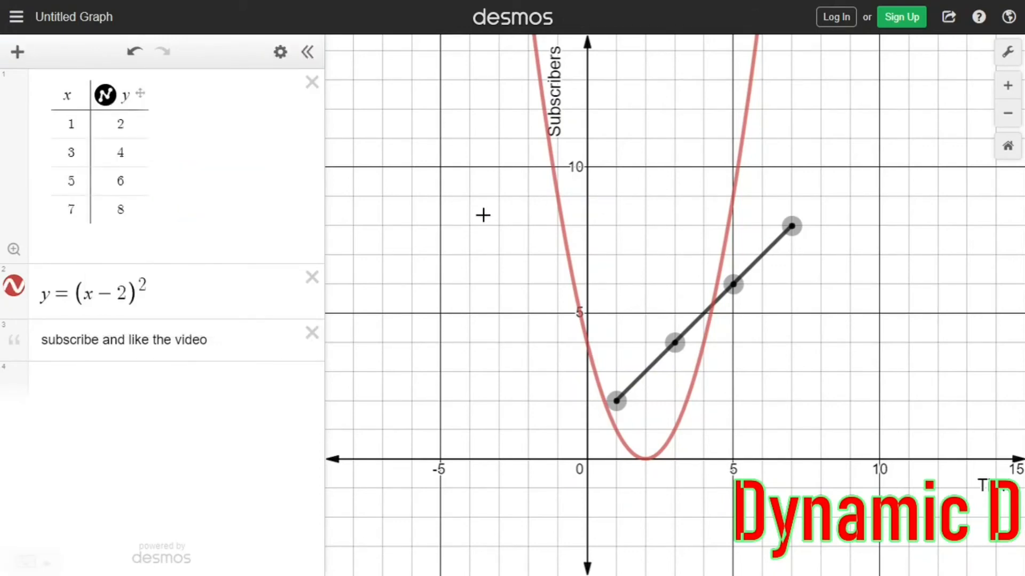
pyautogui.moveTo(617, 400); pyautogui.dragTo(485, 177)
pyautogui.click(119, 124)
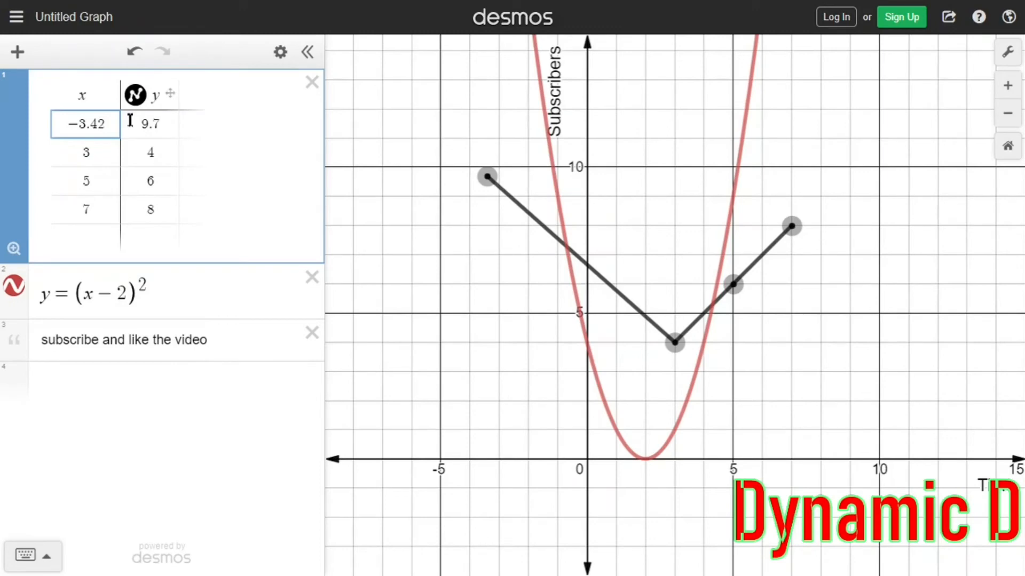
pyautogui.click(676, 337)
pyautogui.moveTo(678, 336); pyautogui.dragTo(505, 302)
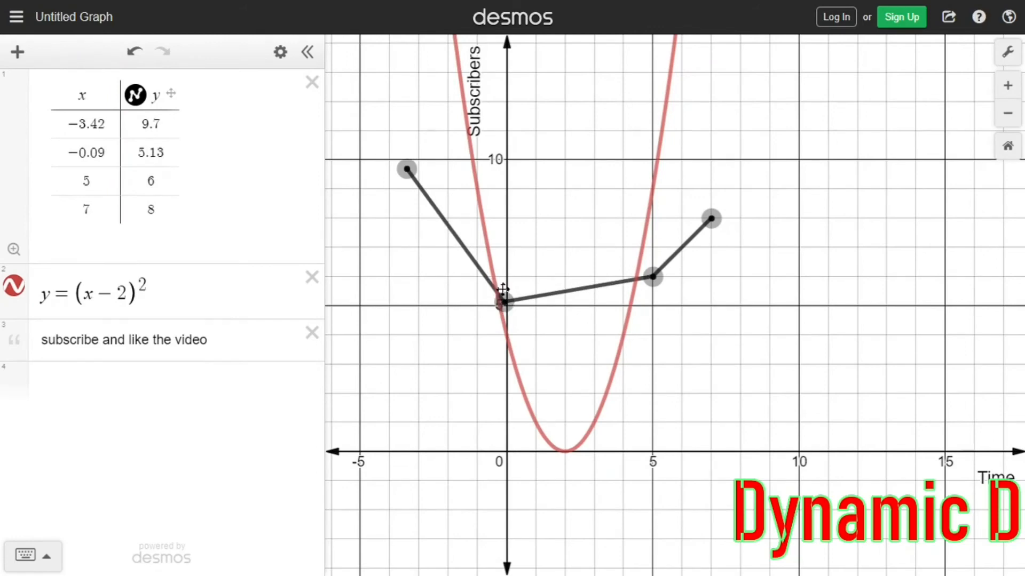
pyautogui.moveTo(647, 278); pyautogui.dragTo(614, 221)
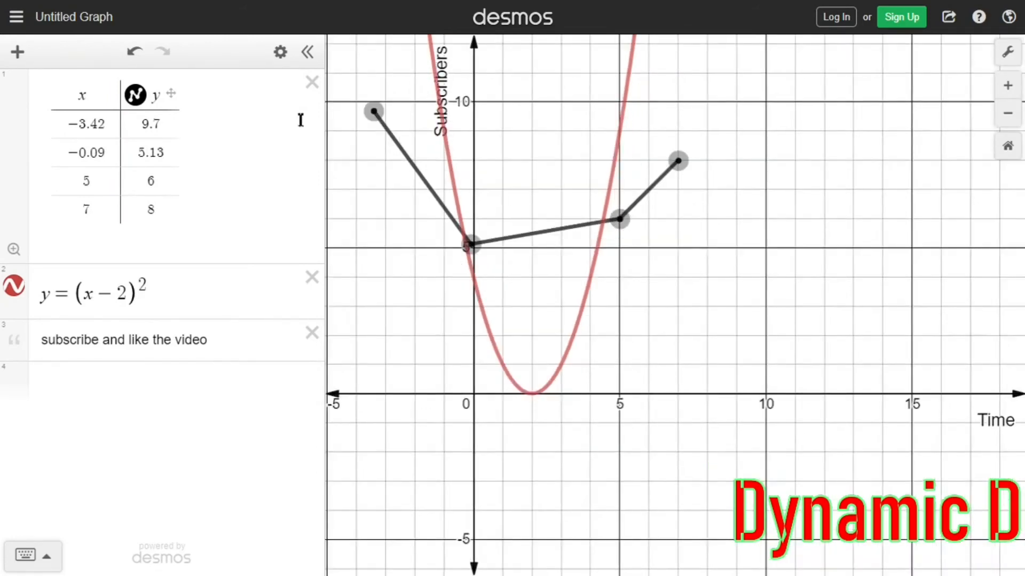
# Try a folder named X above the table with the expression X inside it, and collapse the folder
pyautogui.click(18, 52)
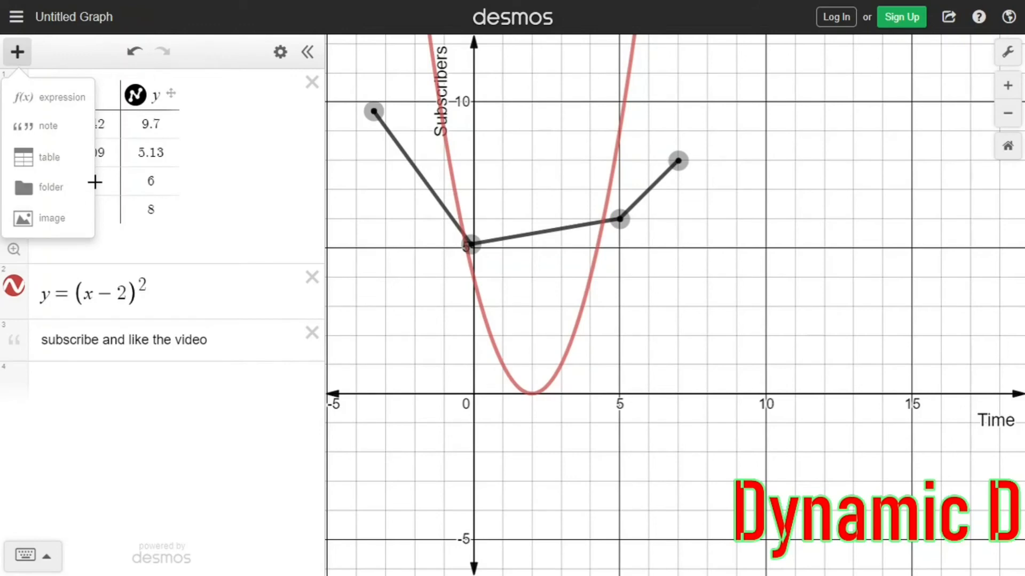
pyautogui.click(61, 189)
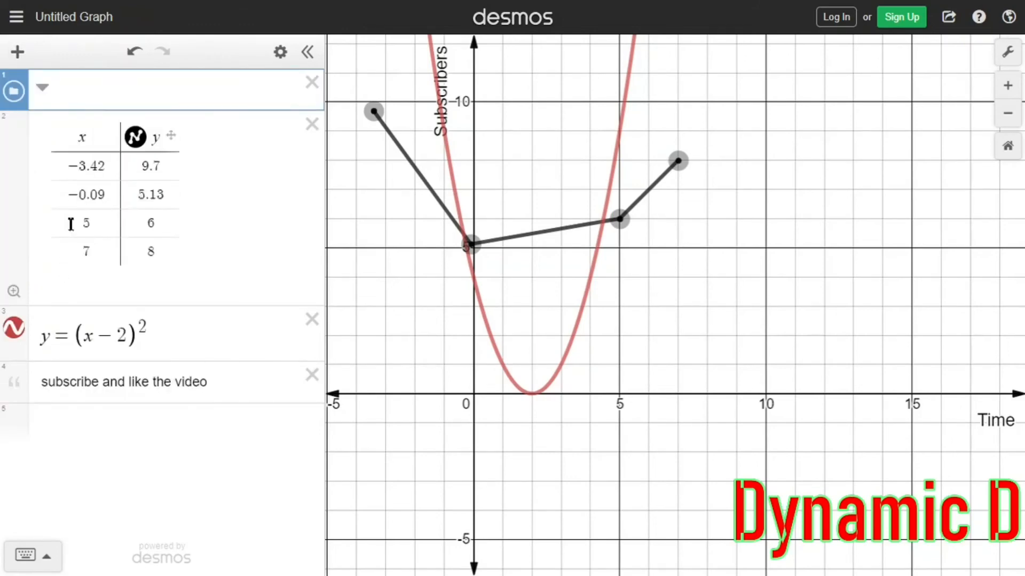
pyautogui.press('Return')
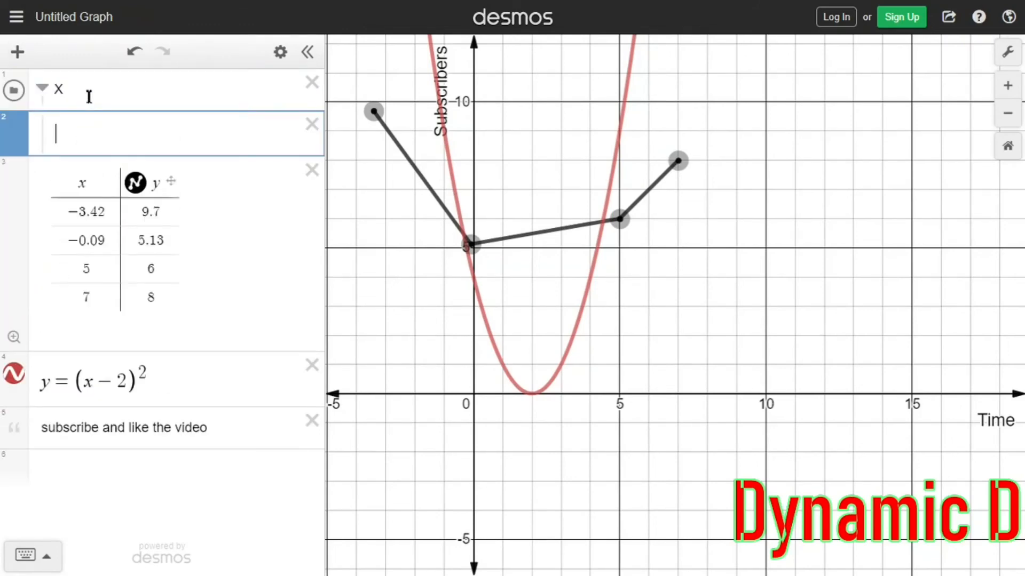
pyautogui.write('X')
pyautogui.press('Return')
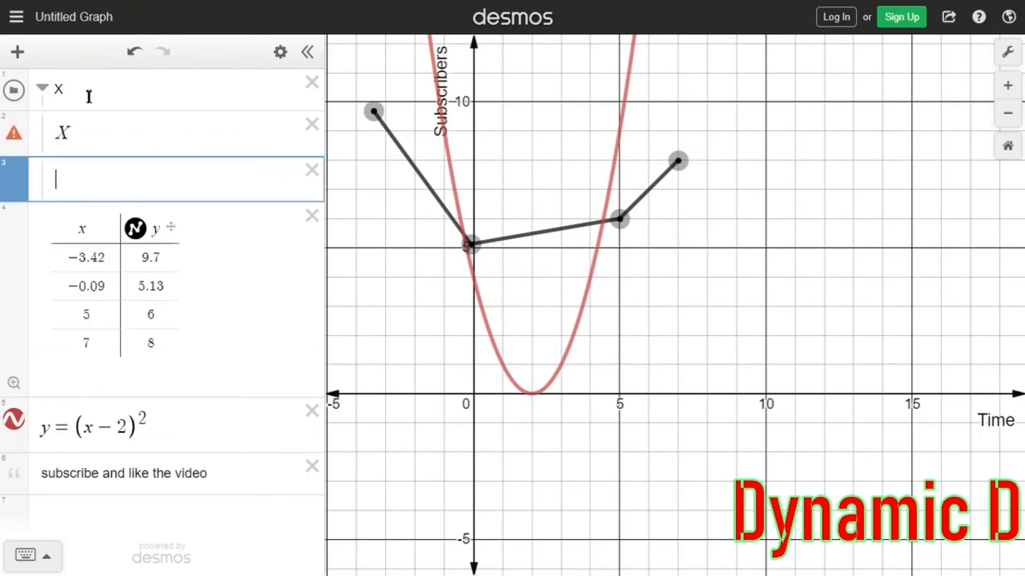
pyautogui.click(43, 89)
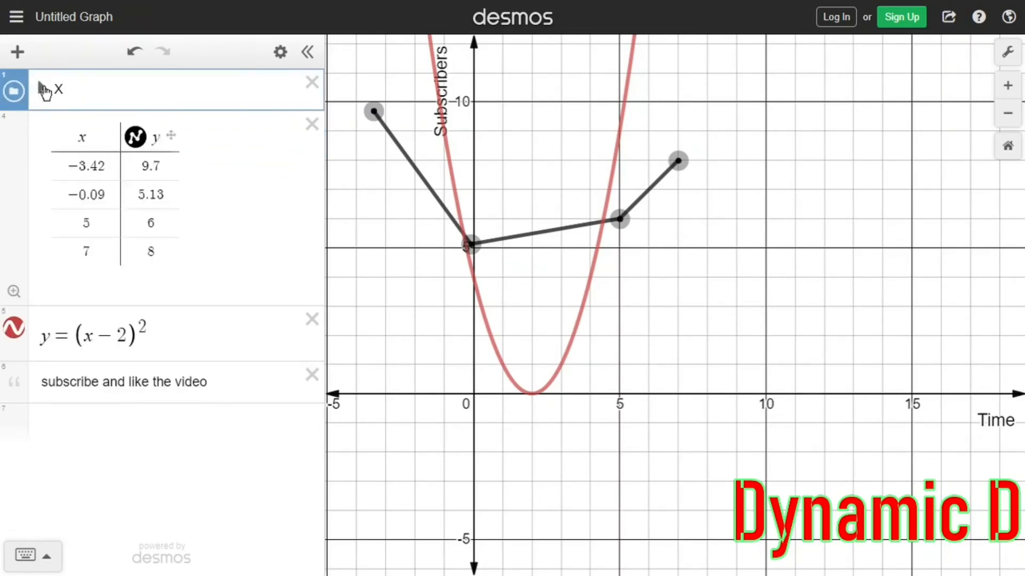
pyautogui.click(79, 87)
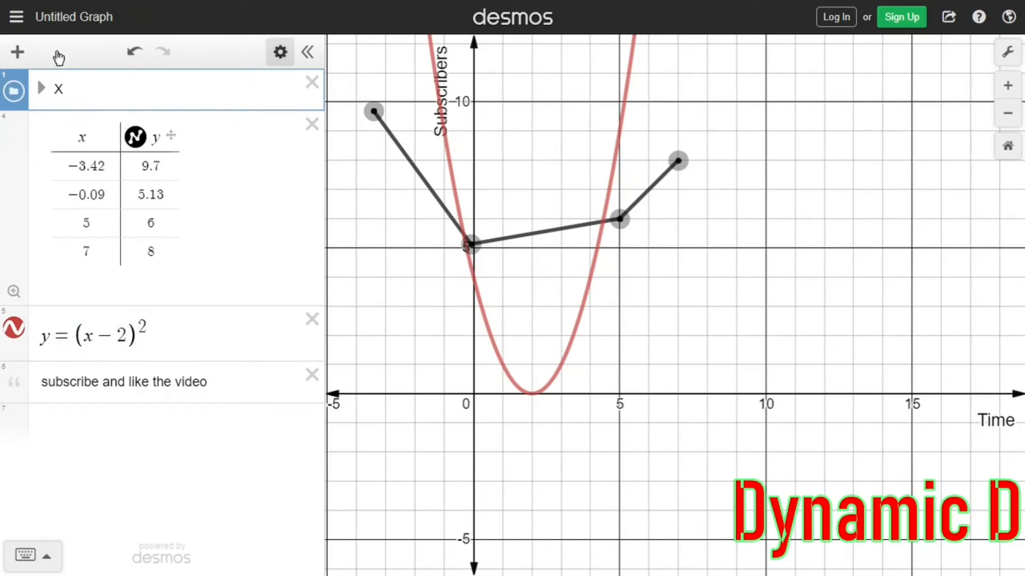
# Delete the folder X together with its contents
pyautogui.click(18, 93)
pyautogui.click(59, 87)
pyautogui.press('BackSpace')
pyautogui.press('BackSpace')
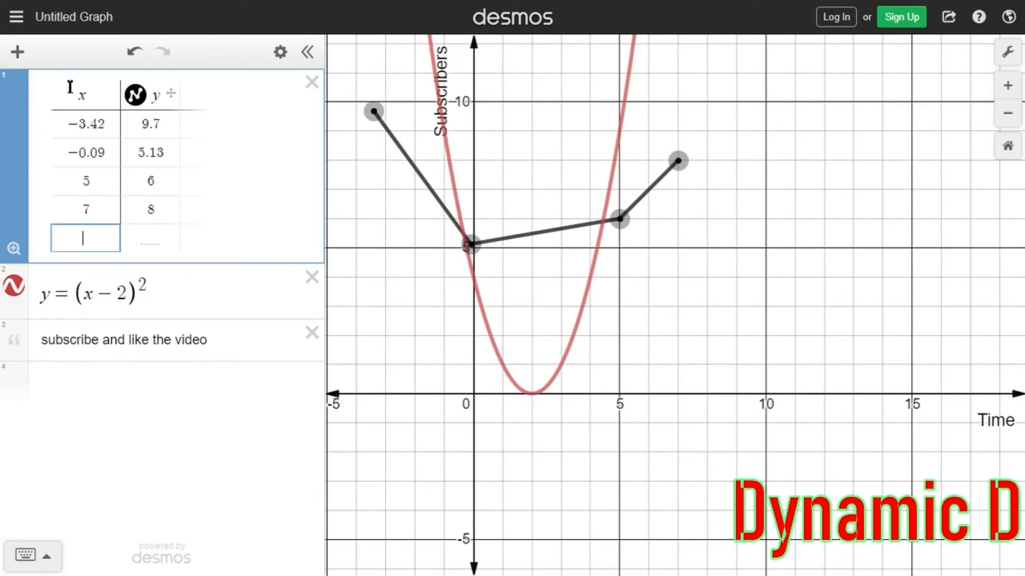
# Add a folder named fOLDER below the table with the expression x=2 inside it, and collapse it
pyautogui.click(18, 52)
pyautogui.click(46, 184)
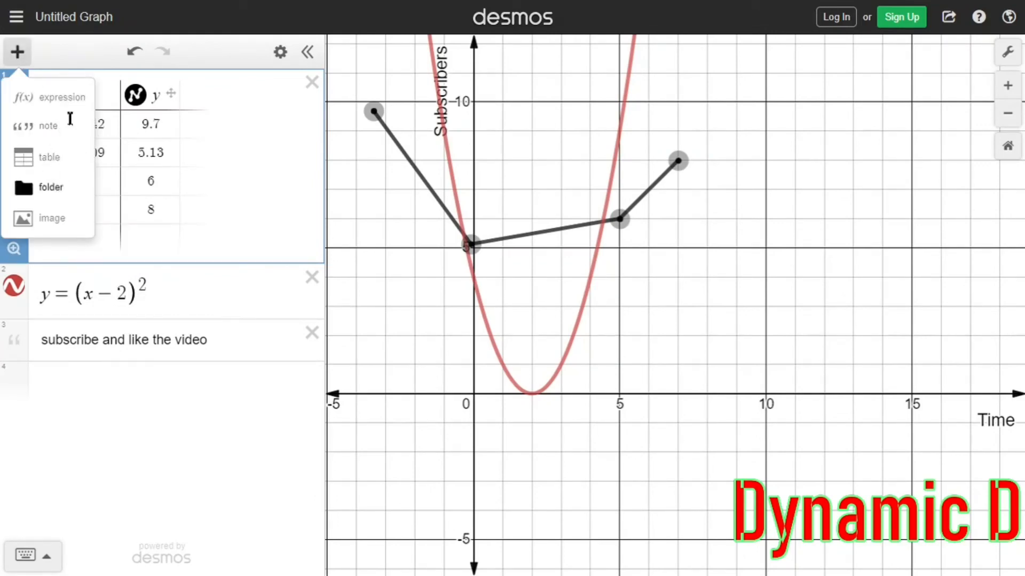
pyautogui.write('fOLDER')
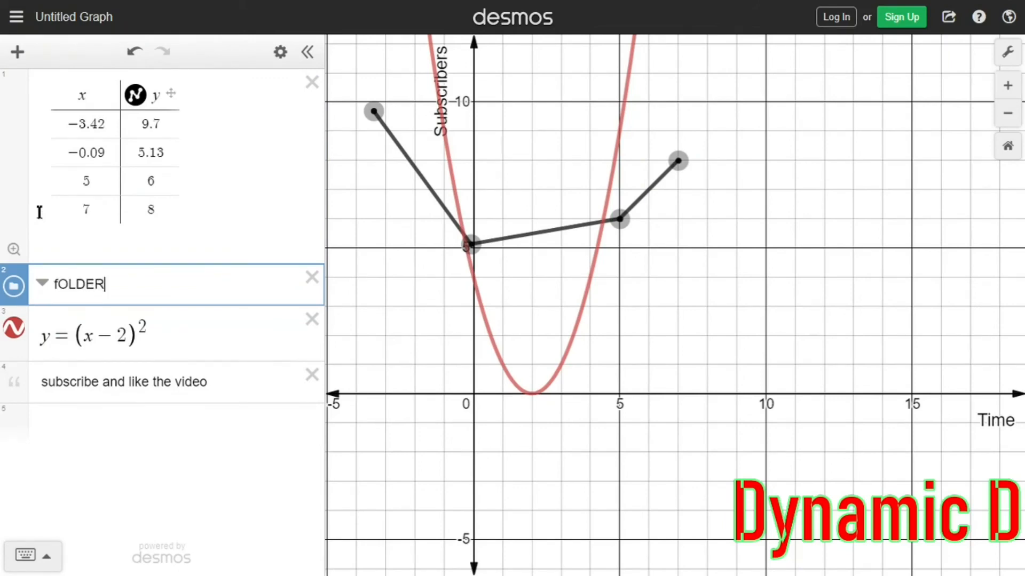
pyautogui.press('Return')
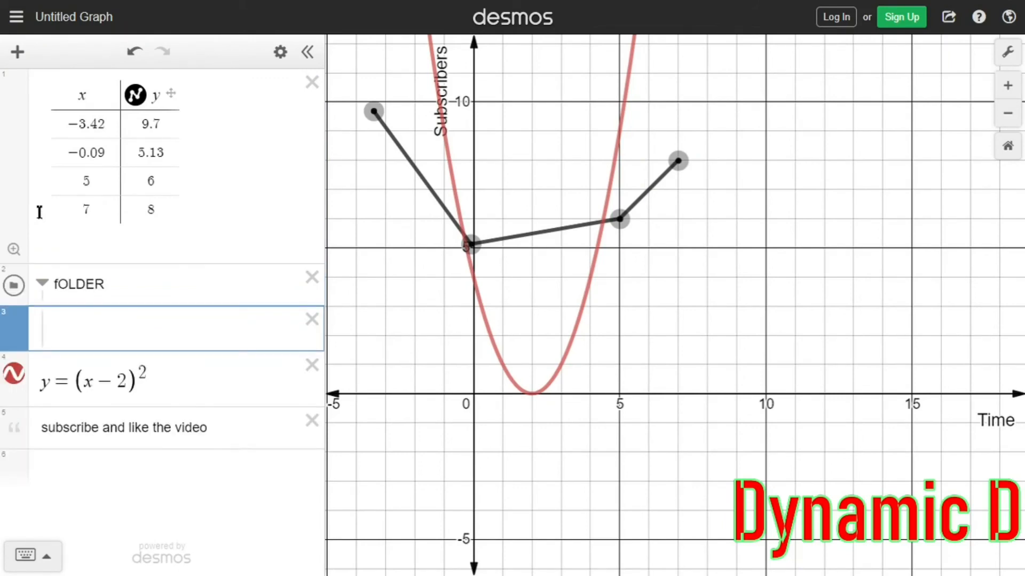
pyautogui.write('x=2')
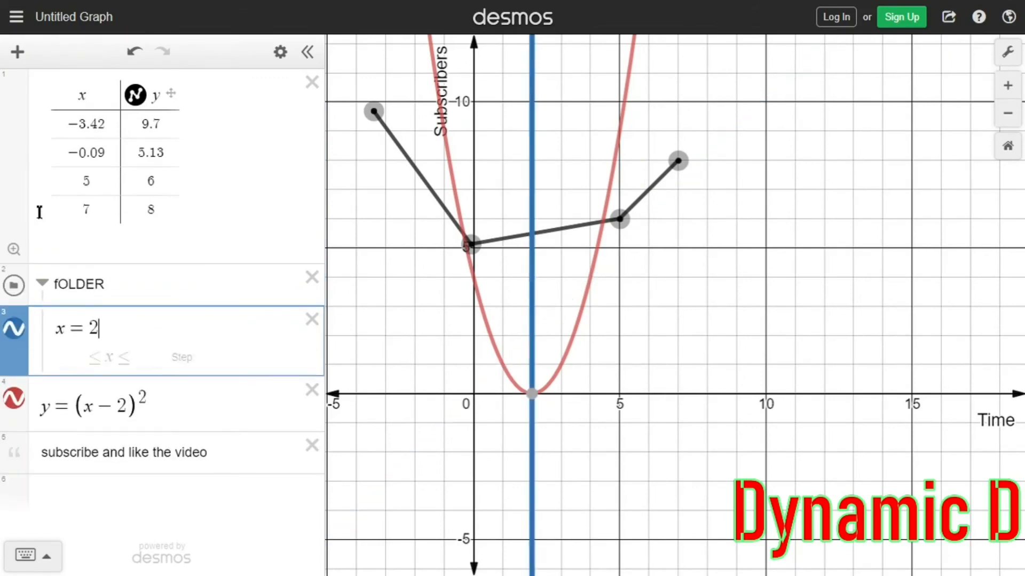
pyautogui.click(43, 287)
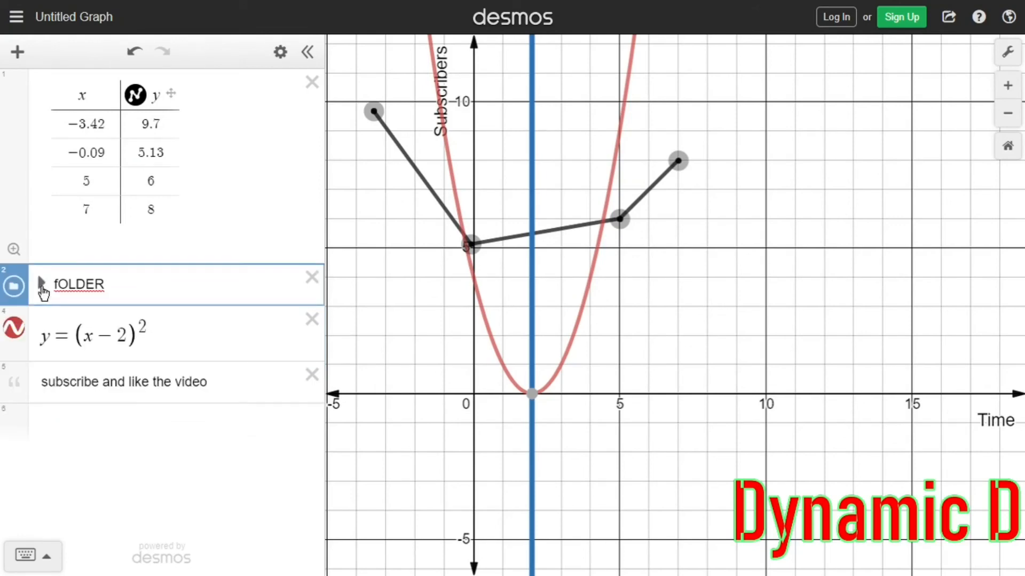
# Rename the folder below the table to Folder and expand it to show its contents
pyautogui.moveTo(162, 283); pyautogui.dragTo(2, 283)
pyautogui.press('BackSpace')
pyautogui.write('Folder')
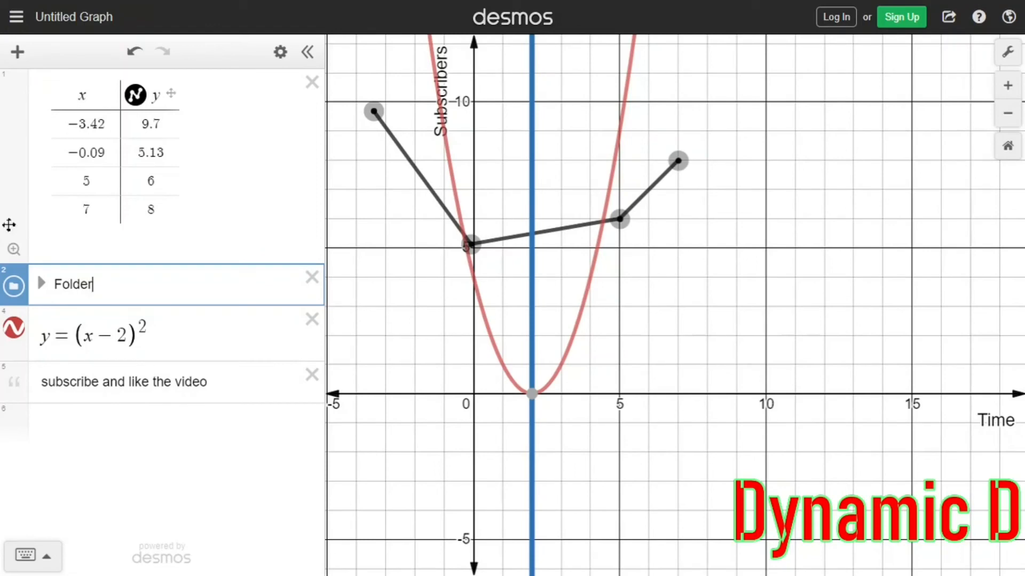
pyautogui.click(43, 286)
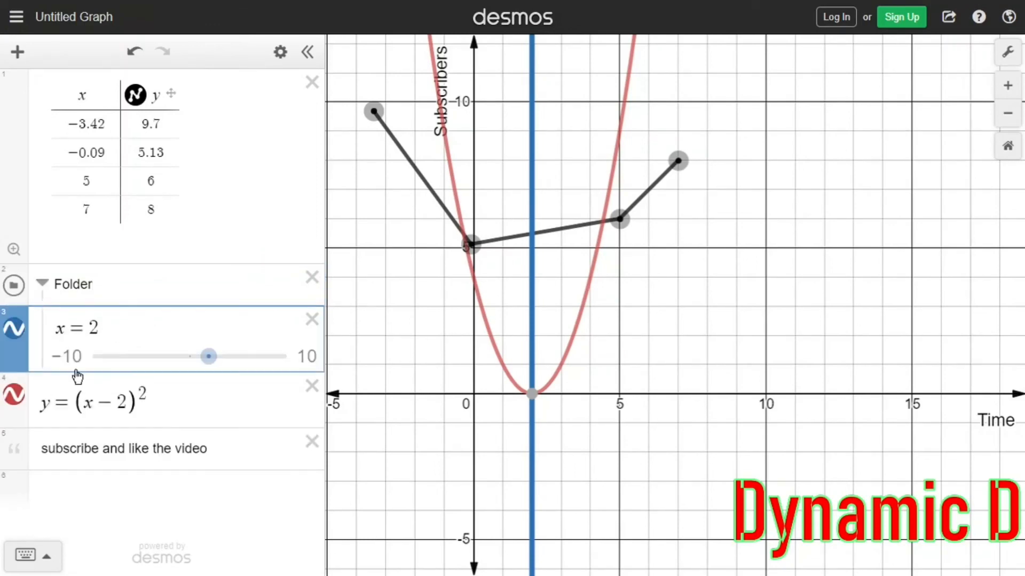
# Slide the folder's x expression to 9.6 and set its slider limits to −25 and 10
pyautogui.click(119, 357)
pyautogui.moveTo(101, 357); pyautogui.dragTo(282, 356)
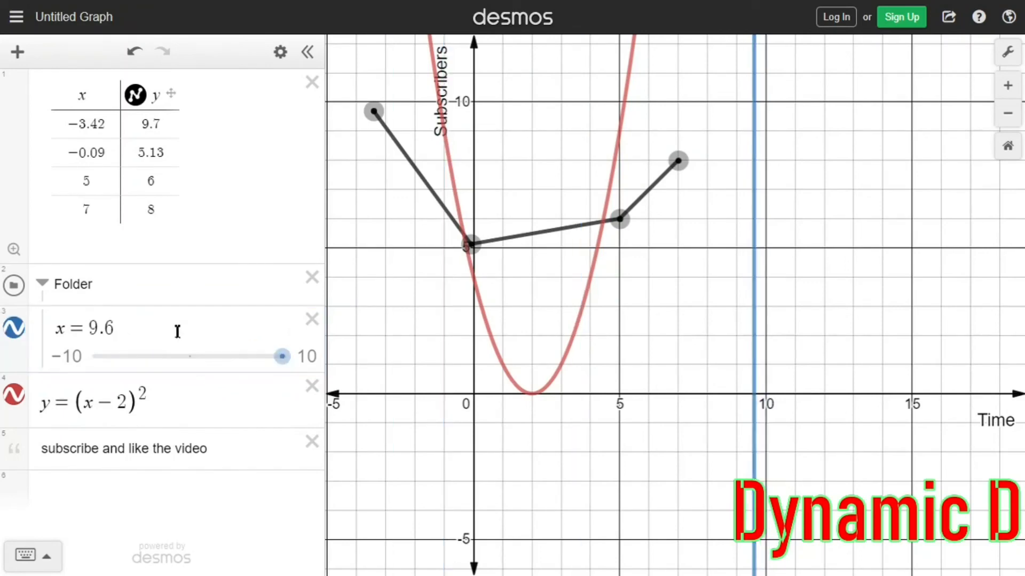
pyautogui.click(177, 331)
pyautogui.click(73, 357)
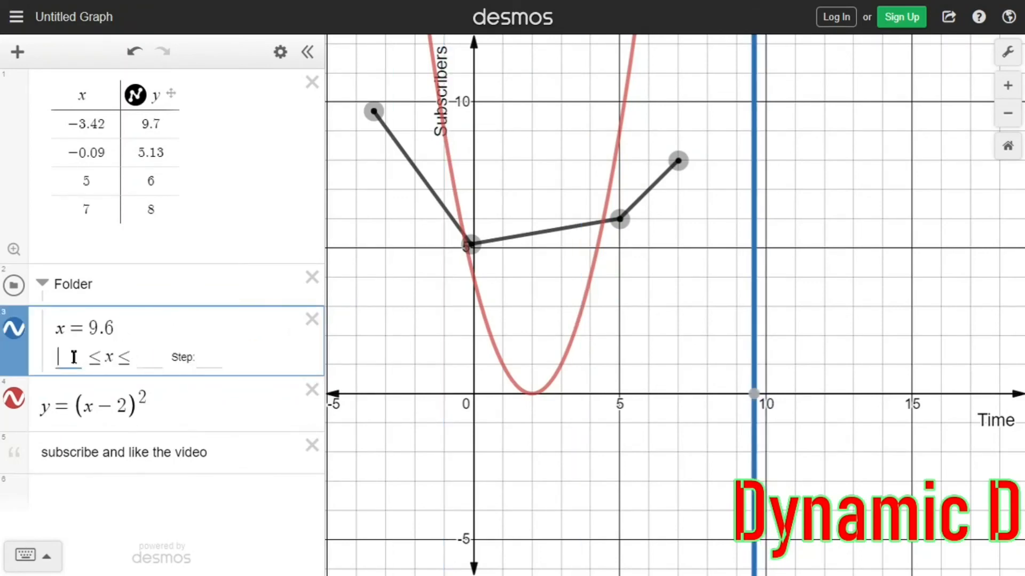
pyautogui.write('-25')
pyautogui.press('Tab')
pyautogui.write('10')
pyautogui.press('Return')
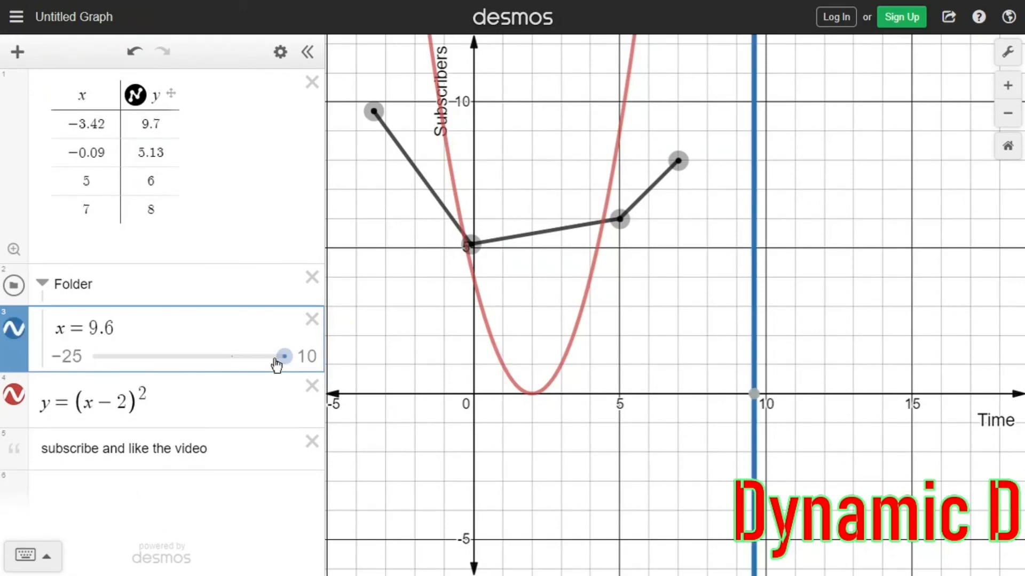
# Slide x across its full range, down to −25 and back up to 10
pyautogui.moveTo(224, 357); pyautogui.dragTo(91, 356)
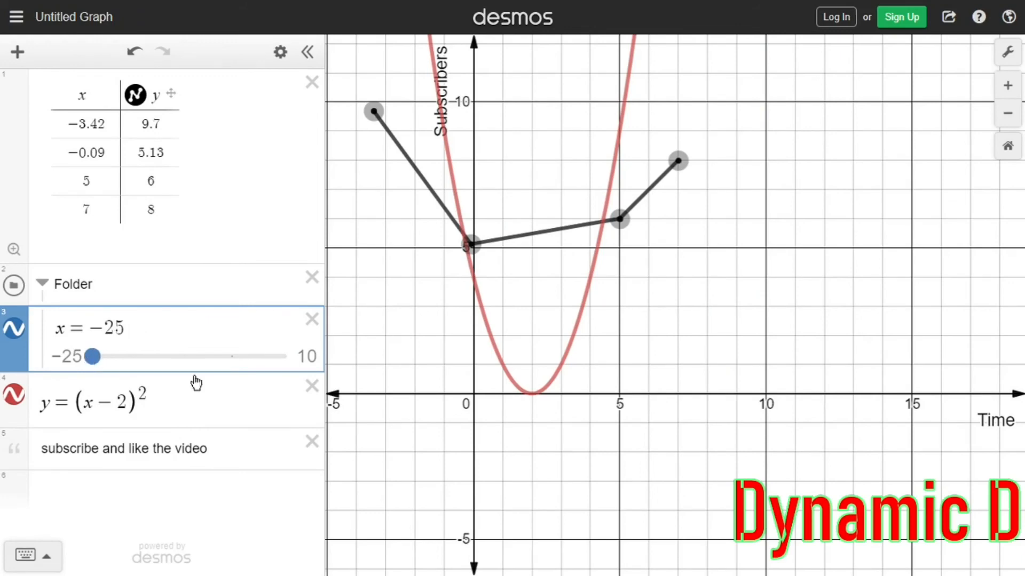
pyautogui.moveTo(195, 378); pyautogui.dragTo(671, 387)
pyautogui.click(473, 391)
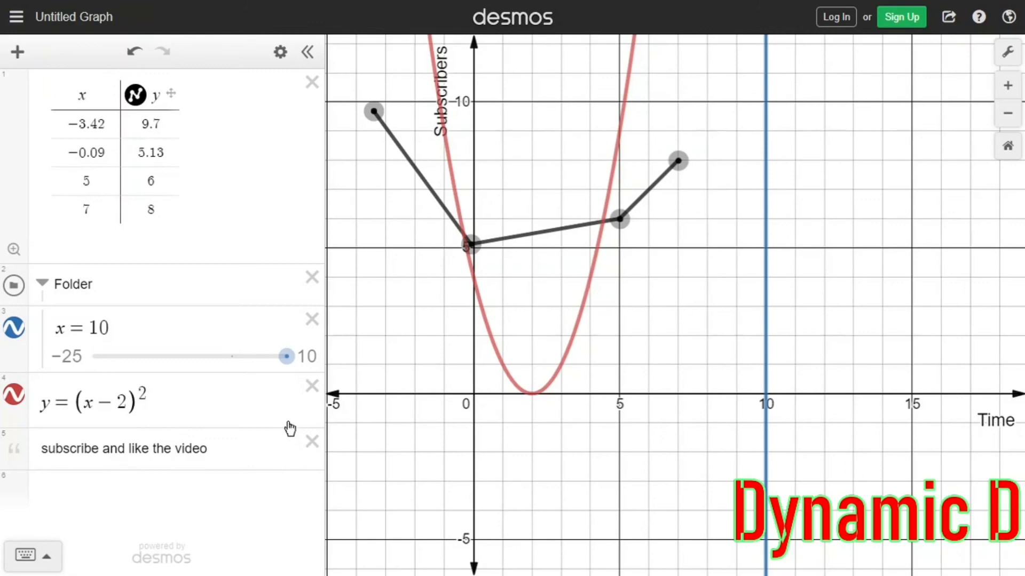
# Clear the expression list by deleting the parabola, the folder with its contents, the note and the table
pyautogui.click(311, 386)
pyautogui.click(307, 282)
pyautogui.click(308, 283)
pyautogui.click(310, 280)
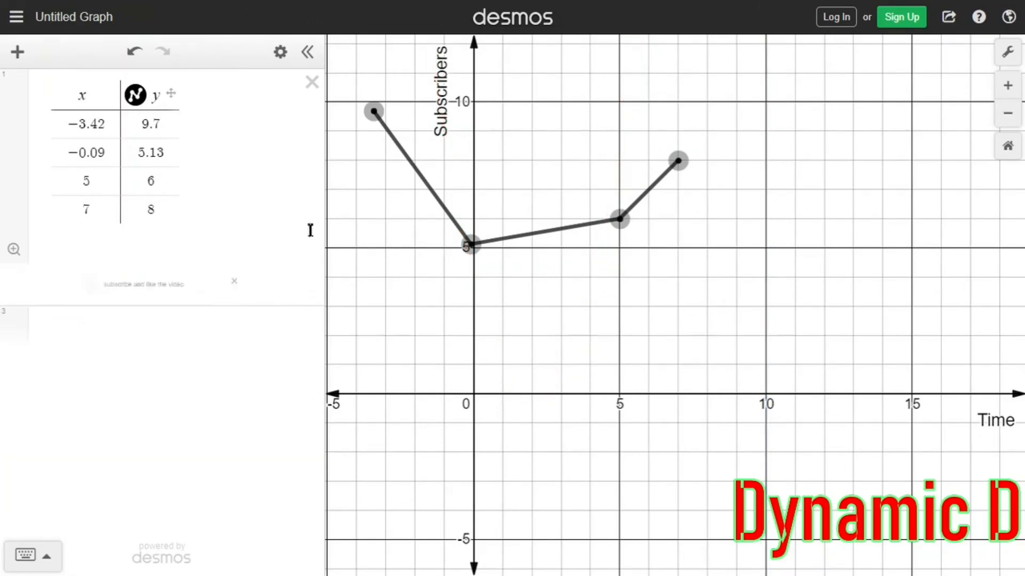
pyautogui.click(312, 81)
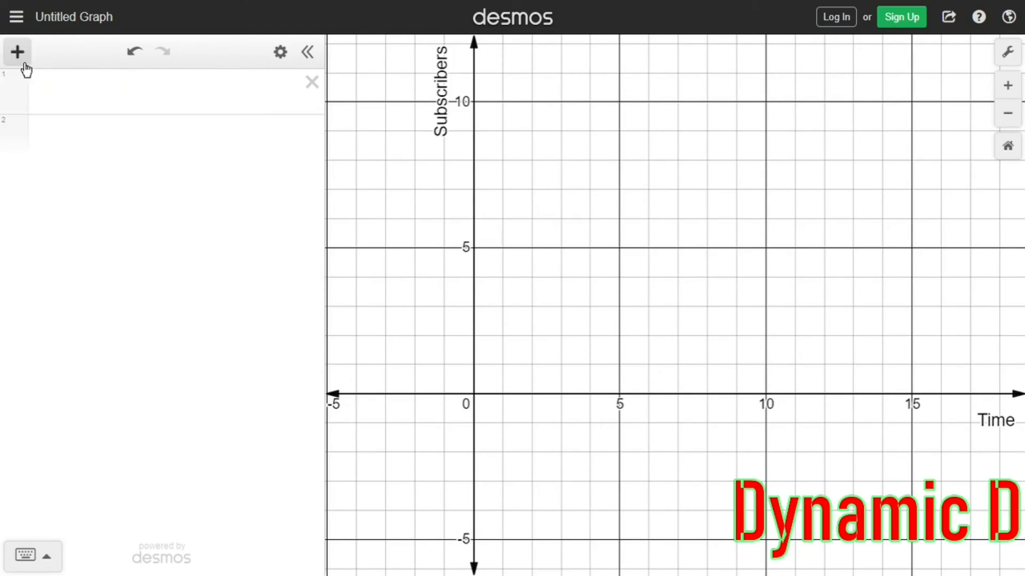
# Open the example graph Parabolas: Standard Form
pyautogui.click(19, 15)
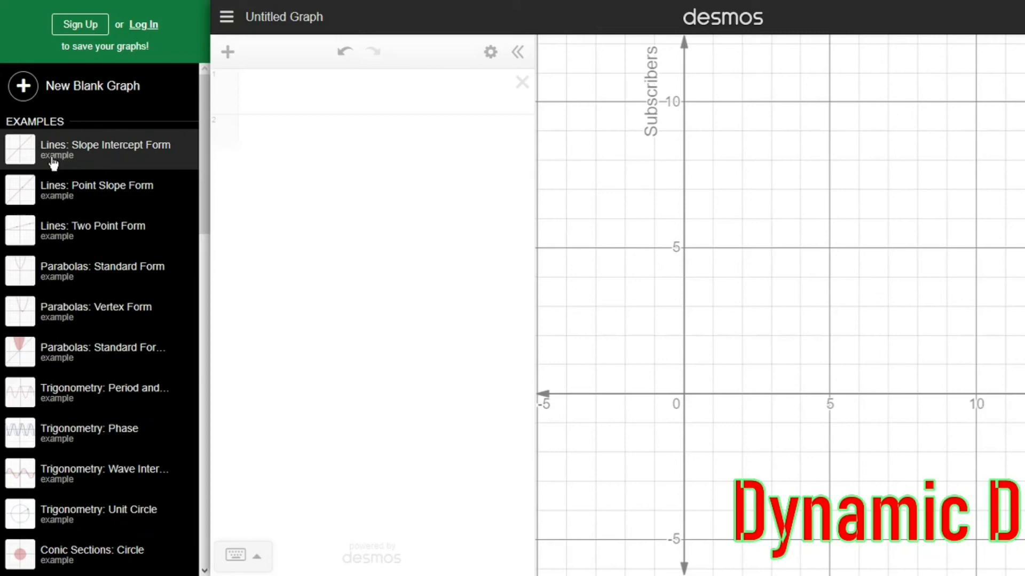
pyautogui.click(79, 273)
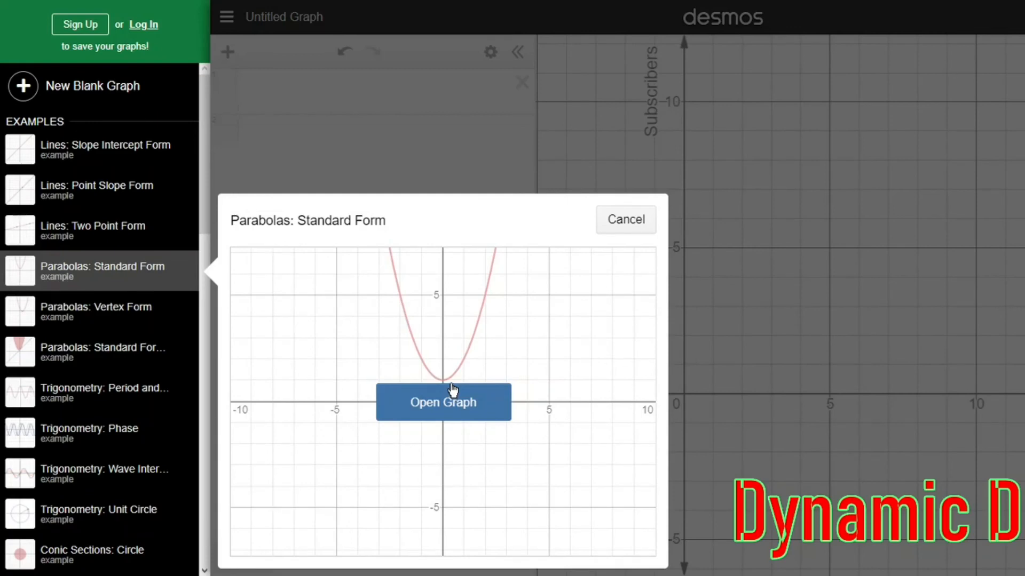
pyautogui.click(439, 396)
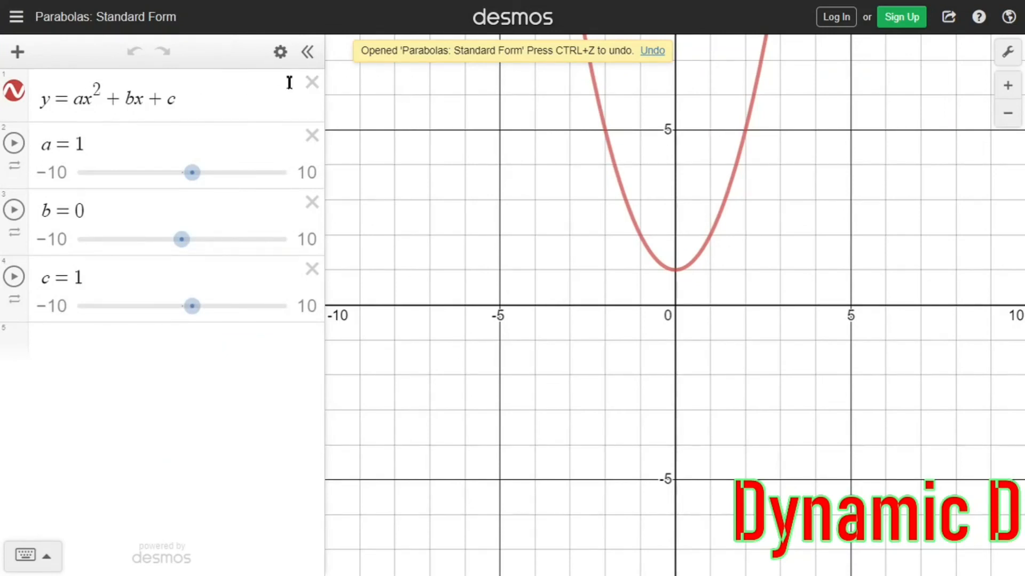
# Adjust the parabola's coefficients with their sliders to a = −8.5, b = 2.7 and c = −2.4
pyautogui.click(84, 103)
pyautogui.click(182, 99)
pyautogui.moveTo(602, 306); pyautogui.dragTo(573, 388)
pyautogui.moveTo(191, 174)
pyautogui.mouseDown()
pyautogui.moveTo(170, 185)
pyautogui.moveTo(149, 178)
pyautogui.moveTo(190, 186)
pyautogui.moveTo(179, 185)
pyautogui.mouseUp()
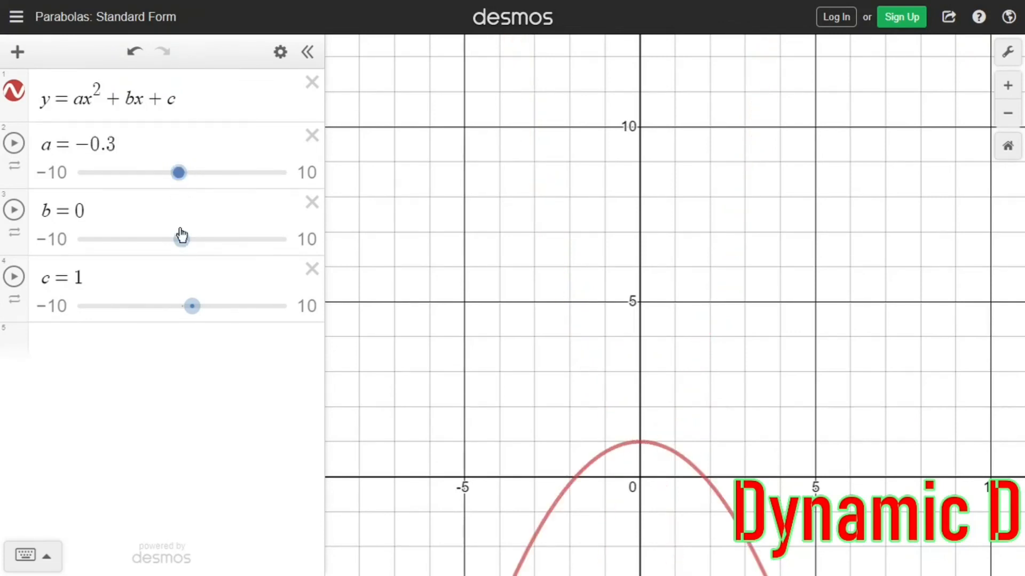
pyautogui.click(209, 239)
pyautogui.moveTo(191, 306); pyautogui.dragTo(155, 305)
pyautogui.moveTo(180, 176); pyautogui.dragTo(93, 178)
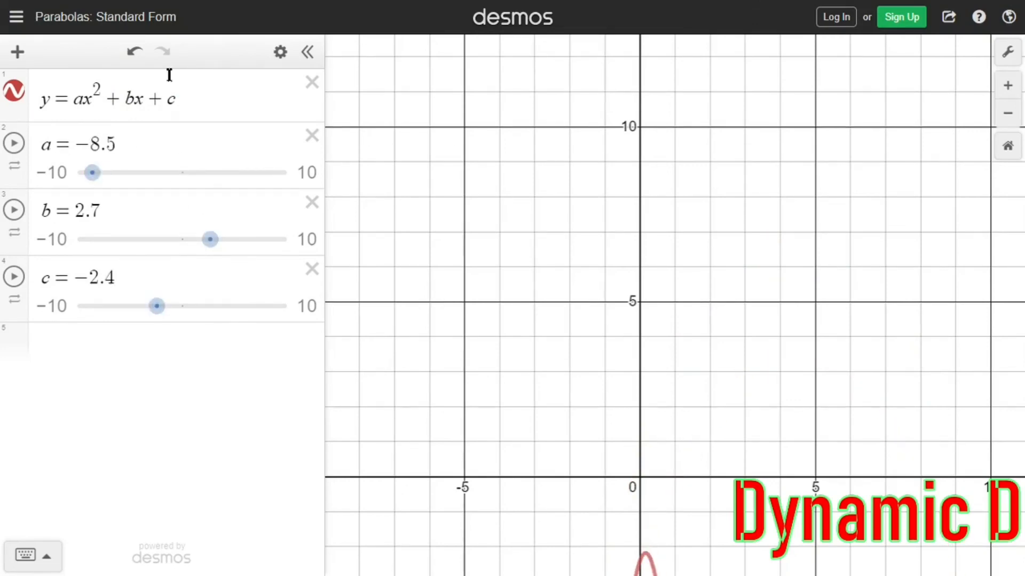
pyautogui.click(494, 23)
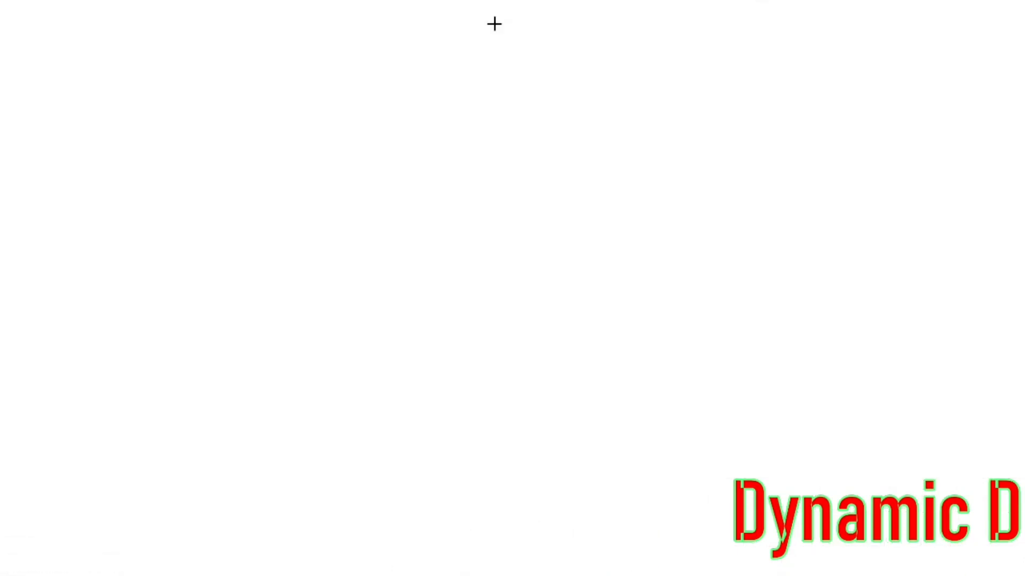